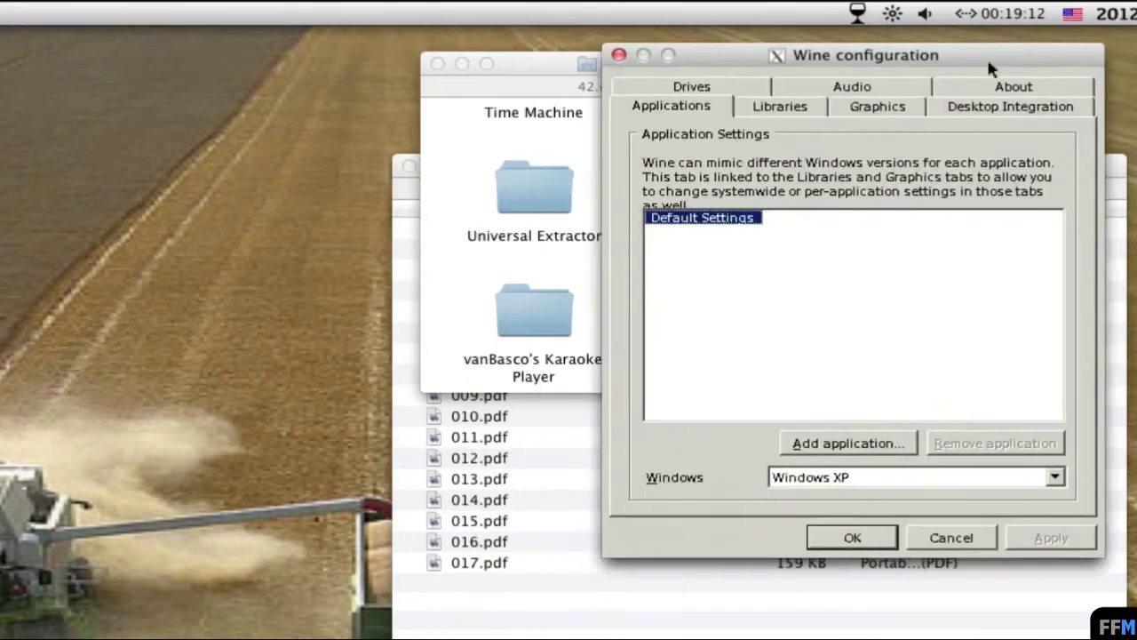
# Step: Set the Windows version to Windows XP for the Default Settings, apply it and close the Wine configuration
pyautogui.moveTo(986, 56); pyautogui.dragTo(965, 36)
pyautogui.click(635, 105)
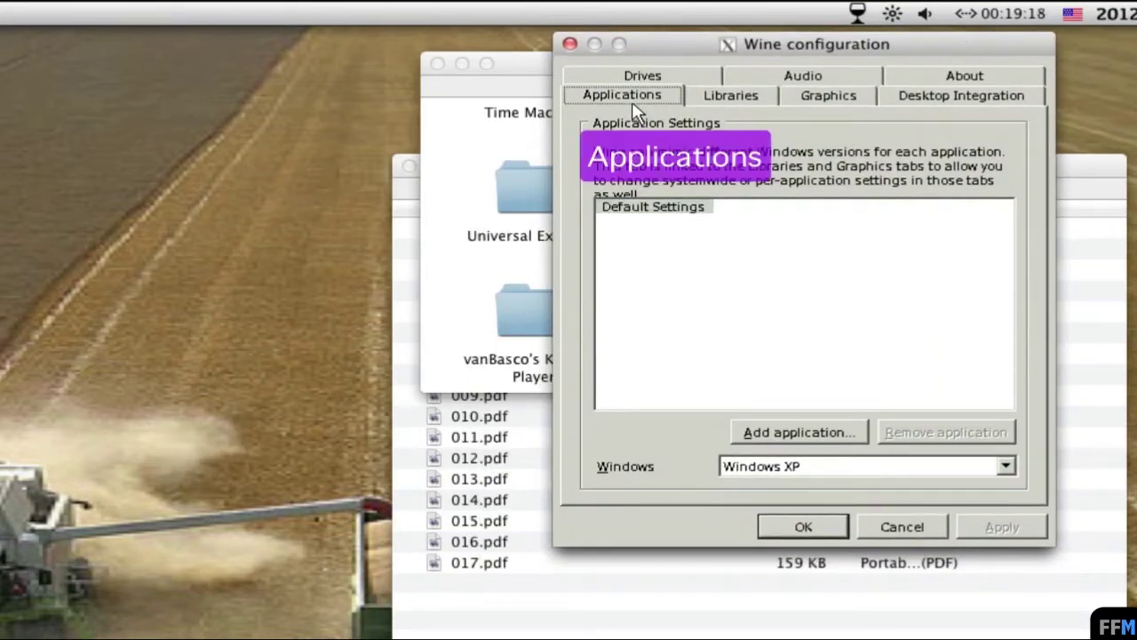
pyautogui.click(993, 473)
pyautogui.scroll(2, 981, 519)
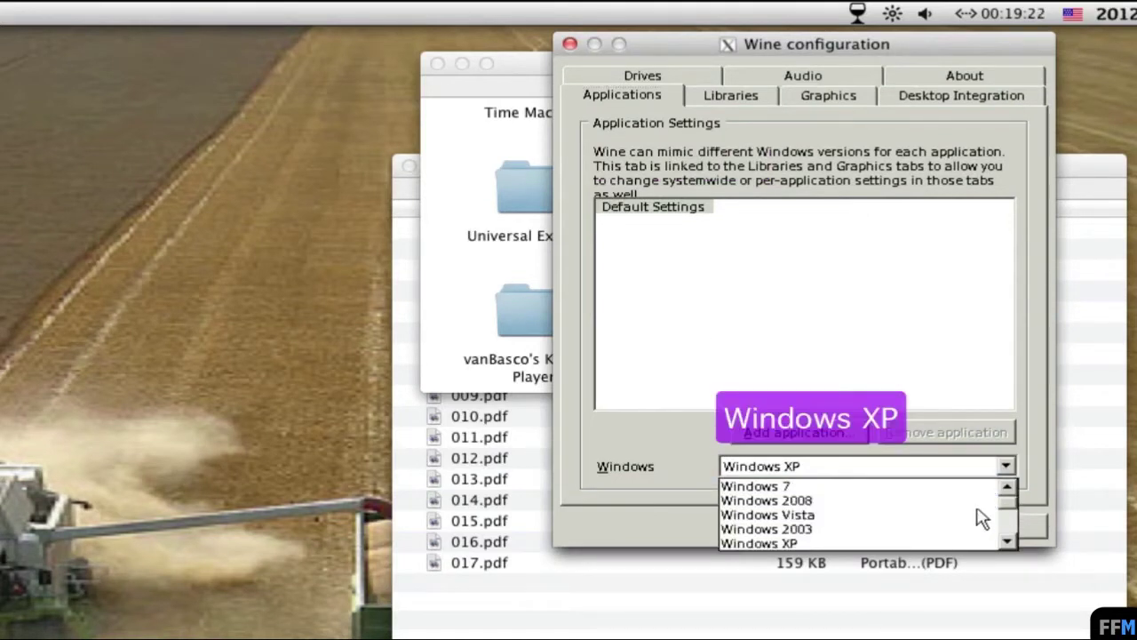
pyautogui.scroll(-3, 981, 519)
pyautogui.scroll(3, 981, 518)
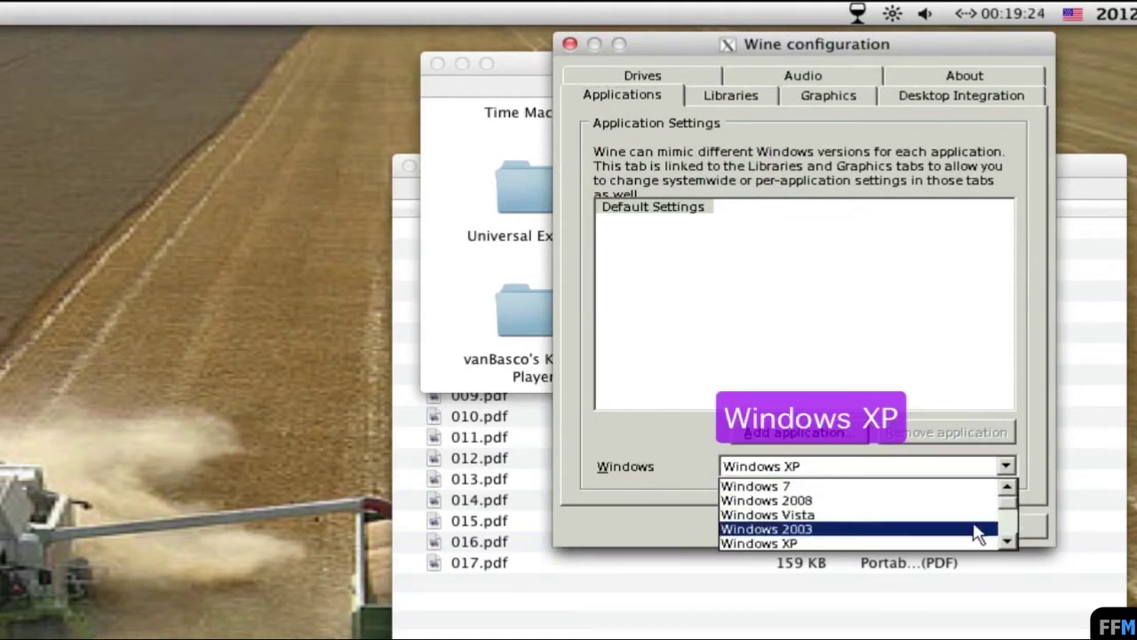
pyautogui.click(977, 543)
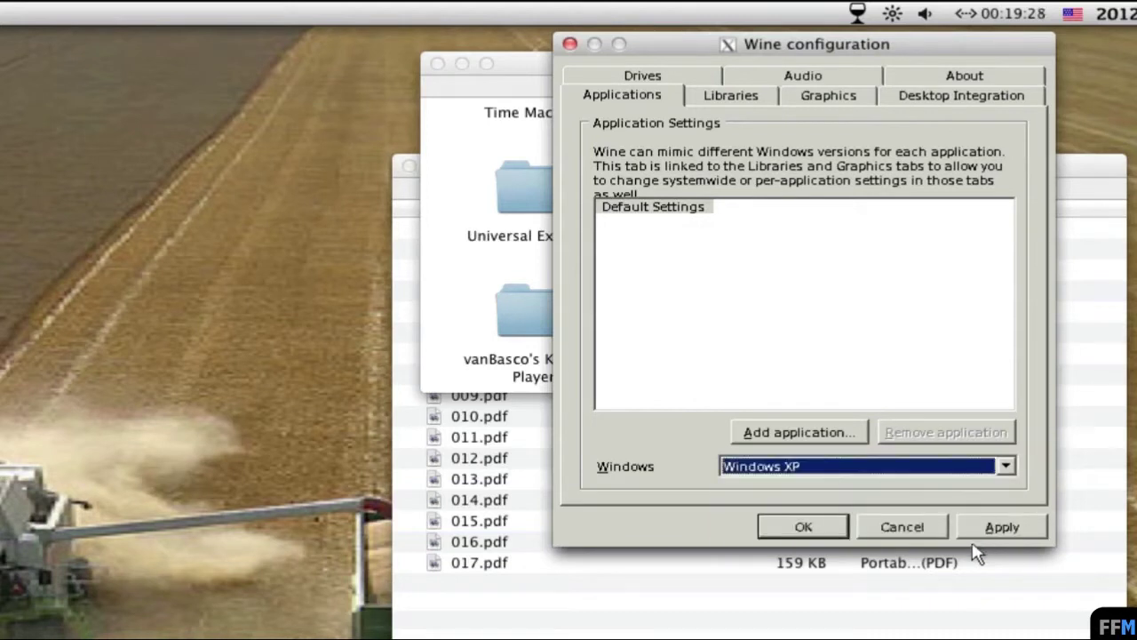
pyautogui.click(988, 526)
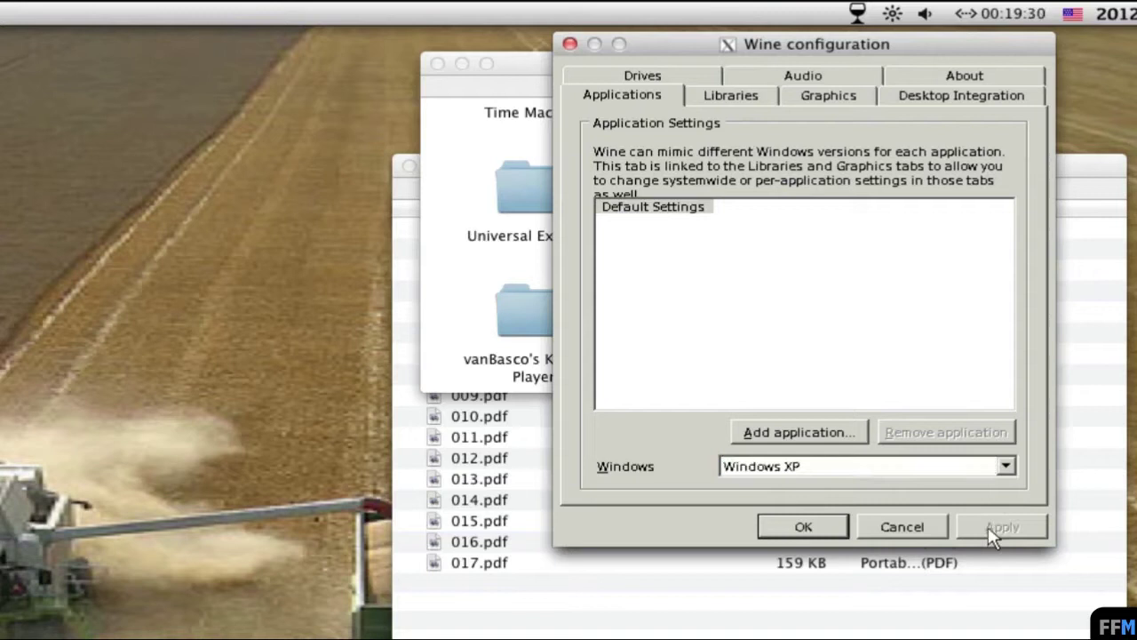
pyautogui.click(789, 533)
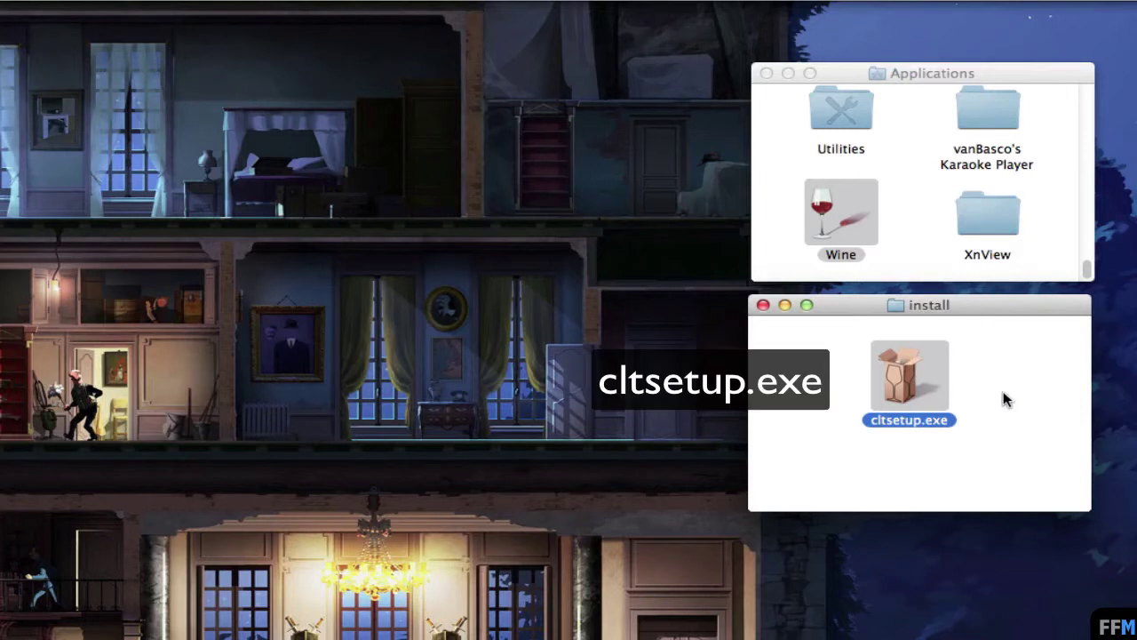
# Step: Run cltsetup.exe with Wine and continue past the setup wizard's welcome and information pages
pyautogui.moveTo(910, 373); pyautogui.dragTo(859, 203)
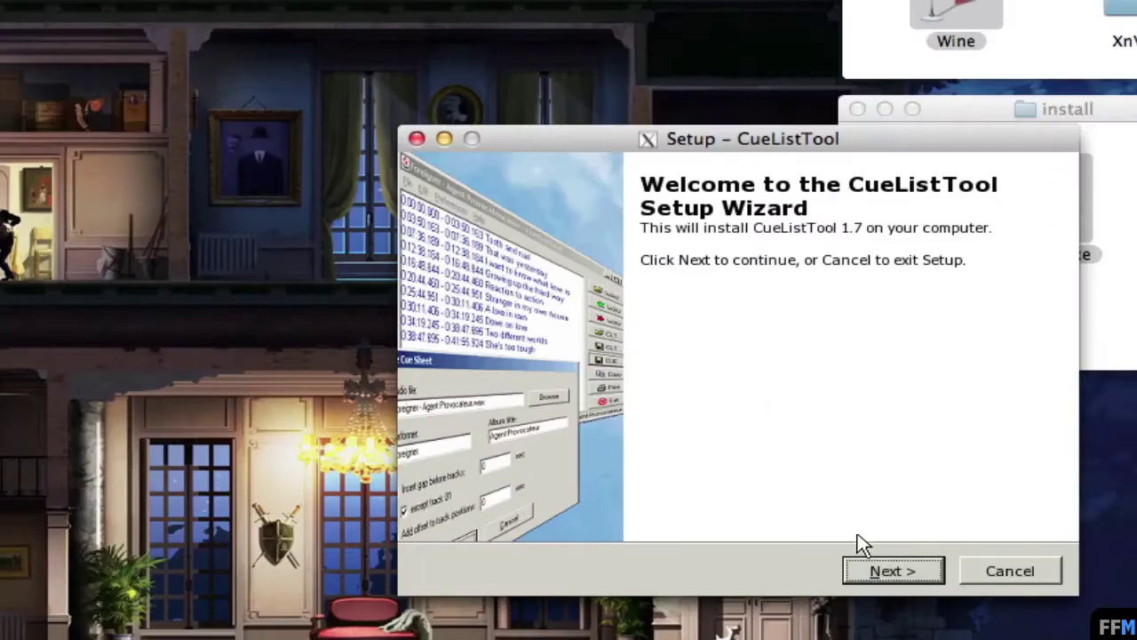
pyautogui.click(877, 575)
pyautogui.click(883, 573)
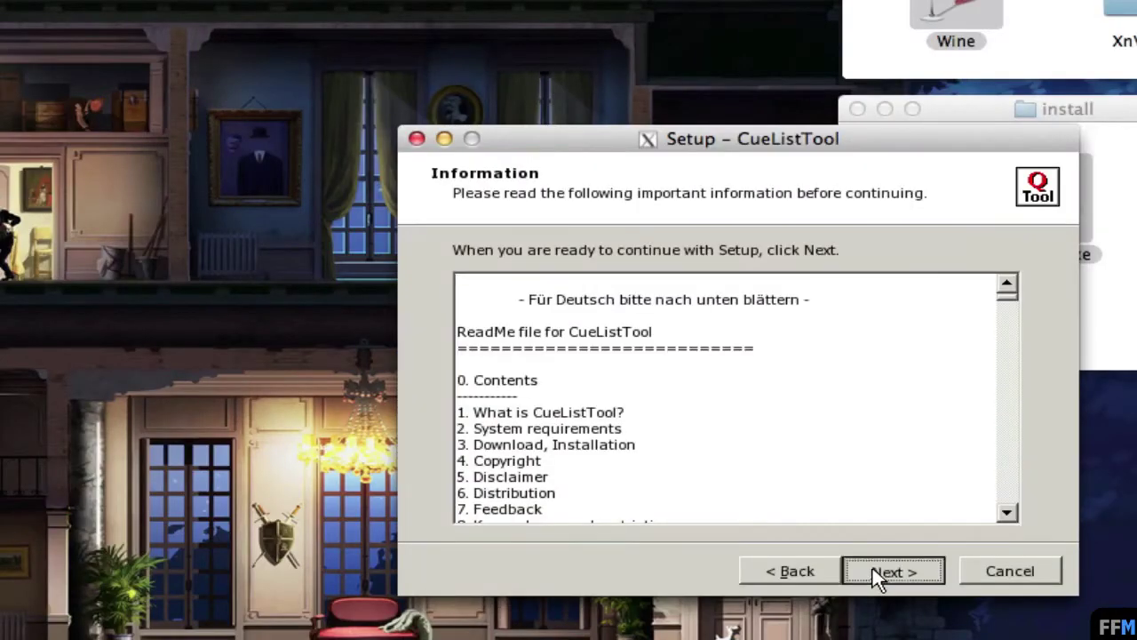
# Step: Set the CueListTool destination directory to Z:\Applications\CueListTool and continue
pyautogui.click(574, 299)
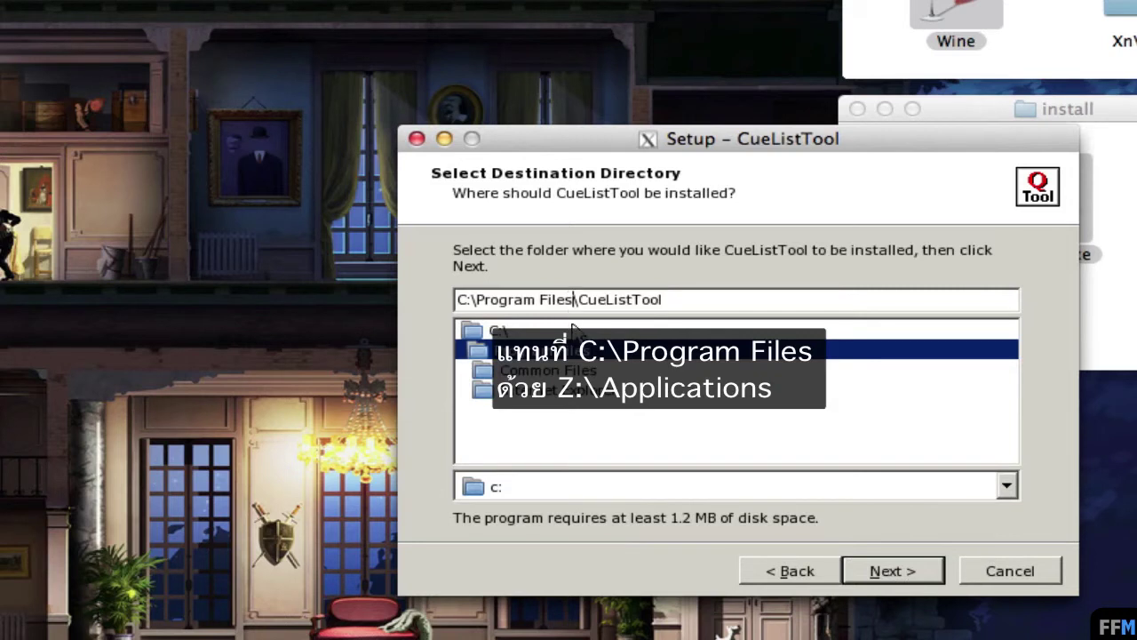
pyautogui.moveTo(574, 299); pyautogui.dragTo(457, 299)
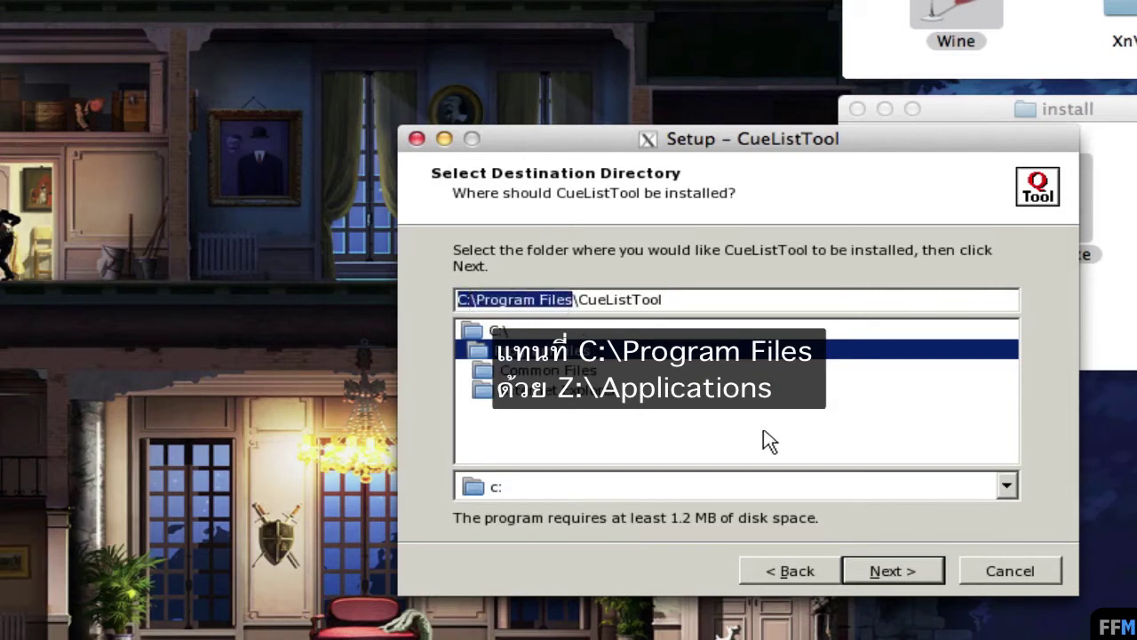
pyautogui.write('Z:\\Applications')
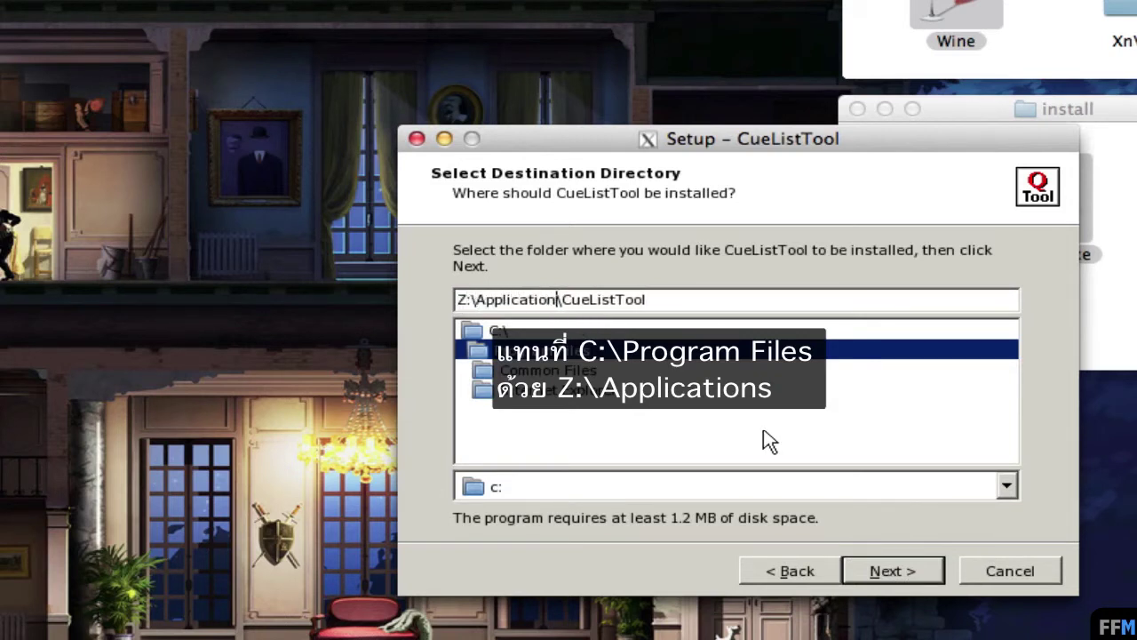
pyautogui.click(899, 576)
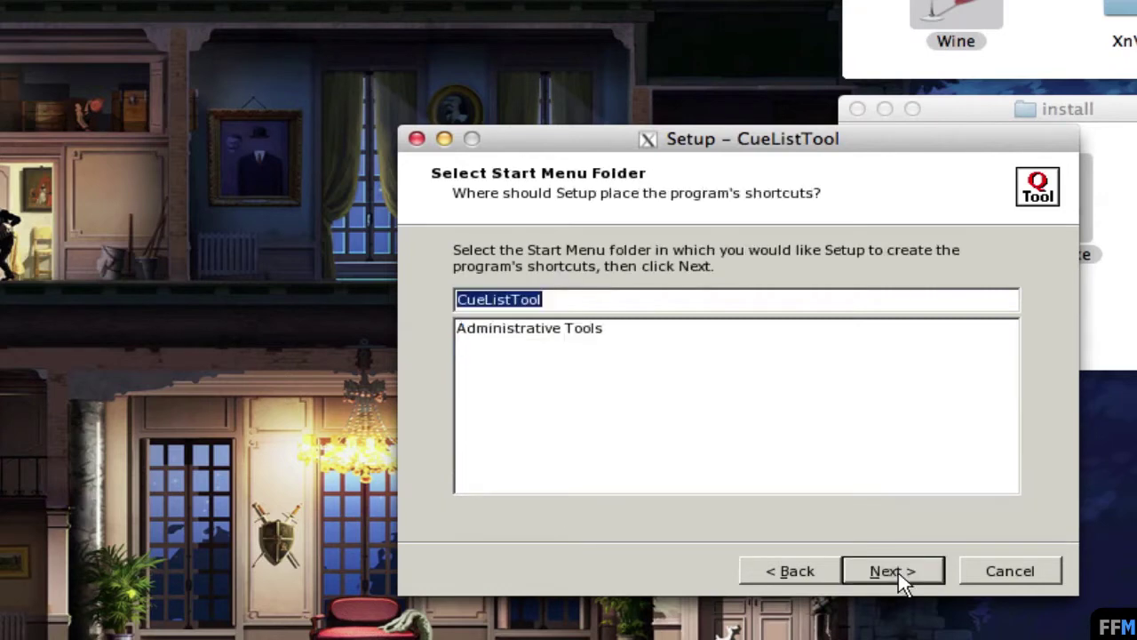
# Step: Keep CueListTool as the Start Menu folder, run the installation and finish the wizard
pyautogui.click(899, 576)
pyautogui.click(895, 573)
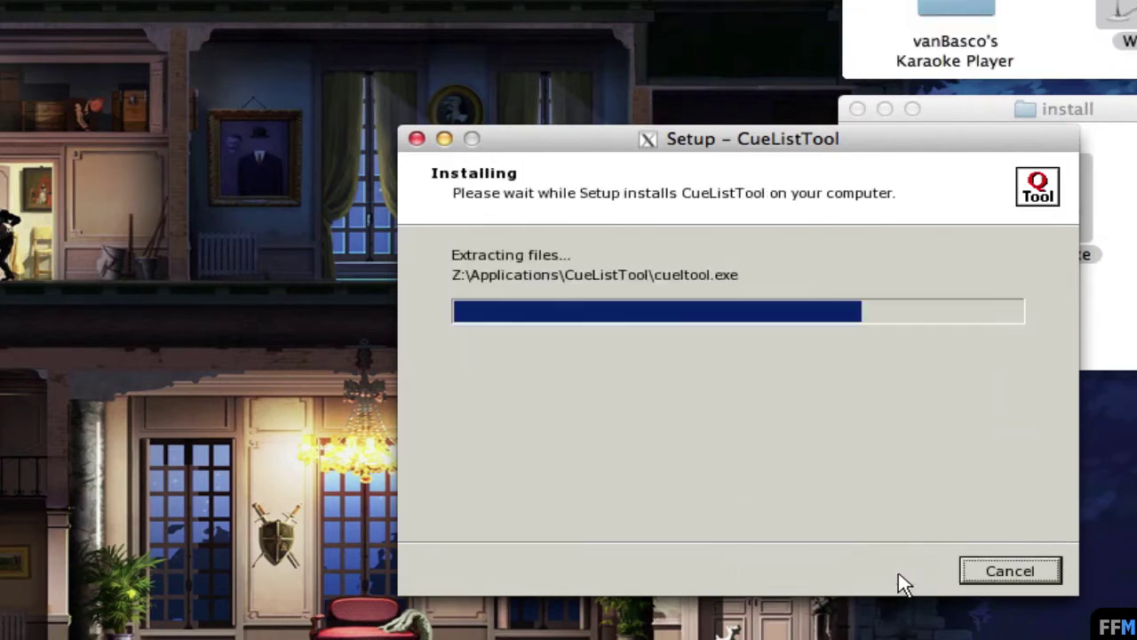
pyautogui.click(896, 572)
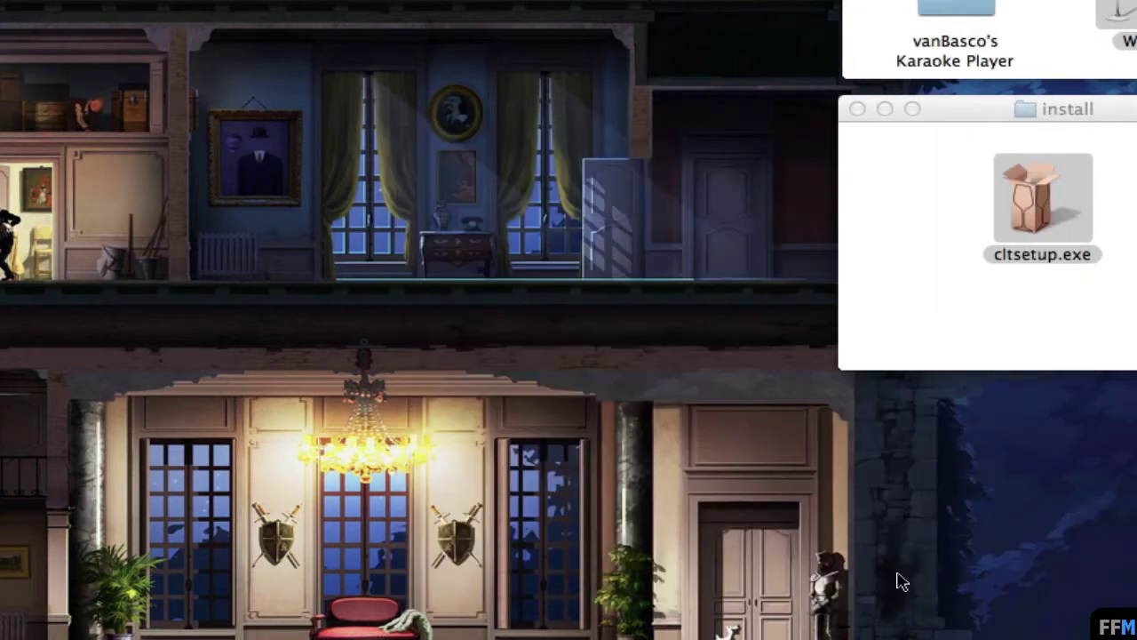
# Step: Find the CueListTool folder in Applications, open it and place its window below the Applications window
pyautogui.write('cu')
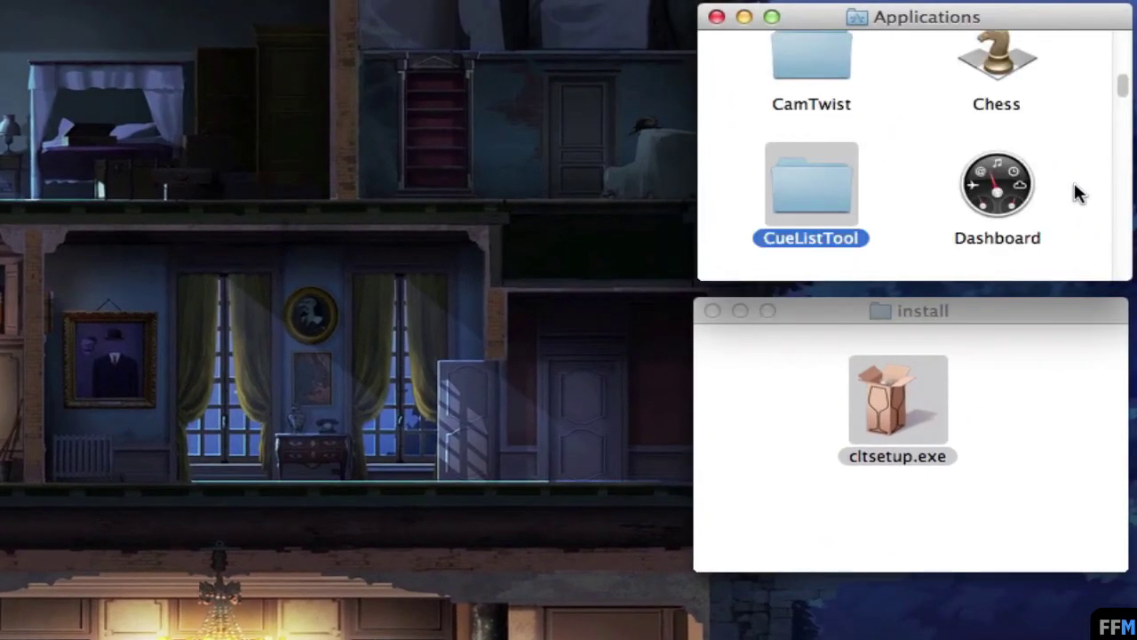
pyautogui.rightClick(846, 191)
pyautogui.click(853, 203)
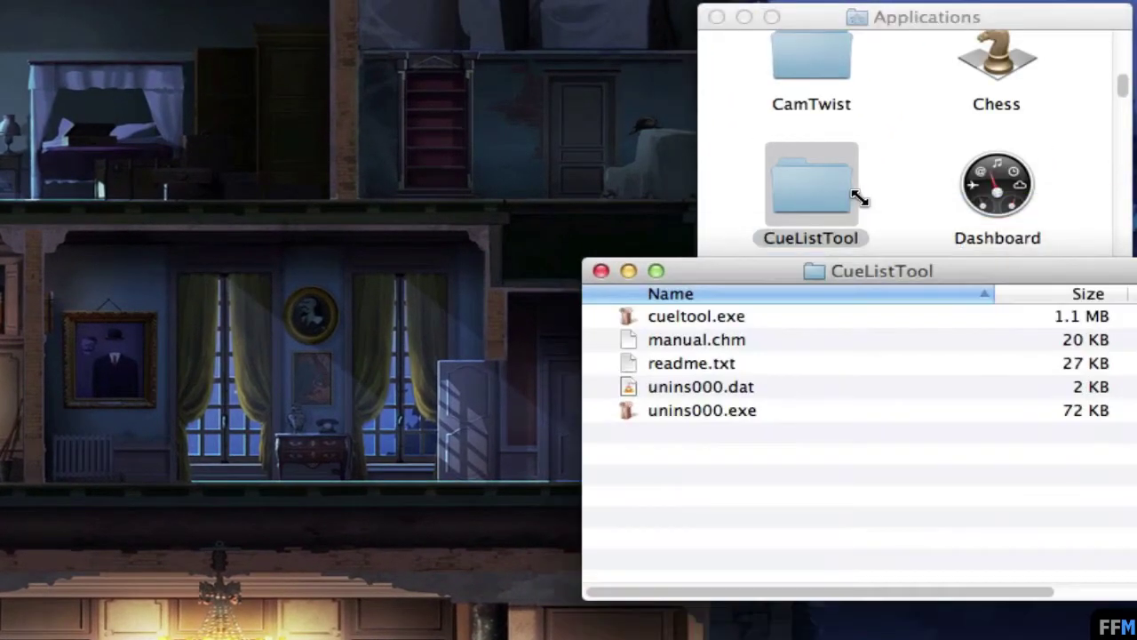
pyautogui.moveTo(864, 266); pyautogui.dragTo(872, 291)
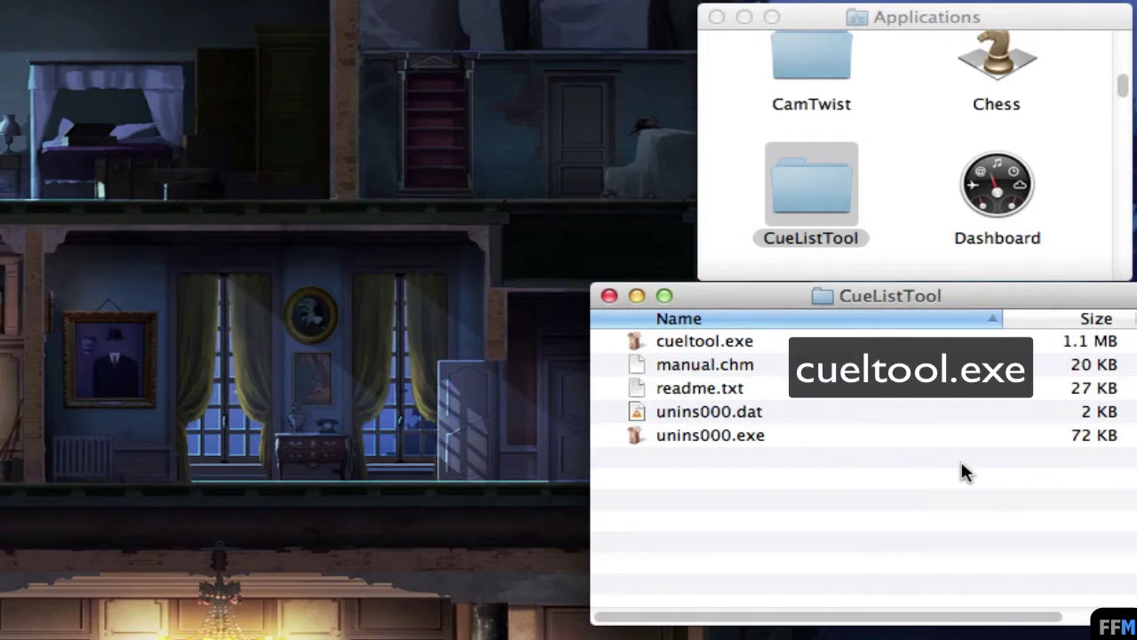
# Step: Locate Wine in the Applications folder and launch cueltool.exe with it
pyautogui.click(797, 343)
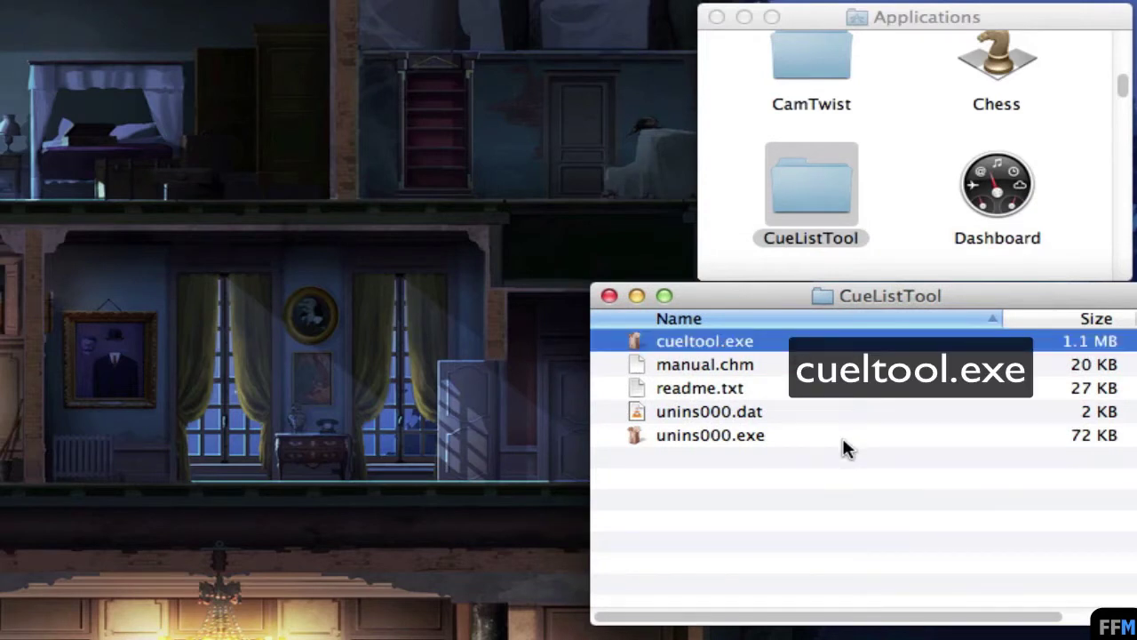
pyautogui.click(894, 213)
pyautogui.press('w')
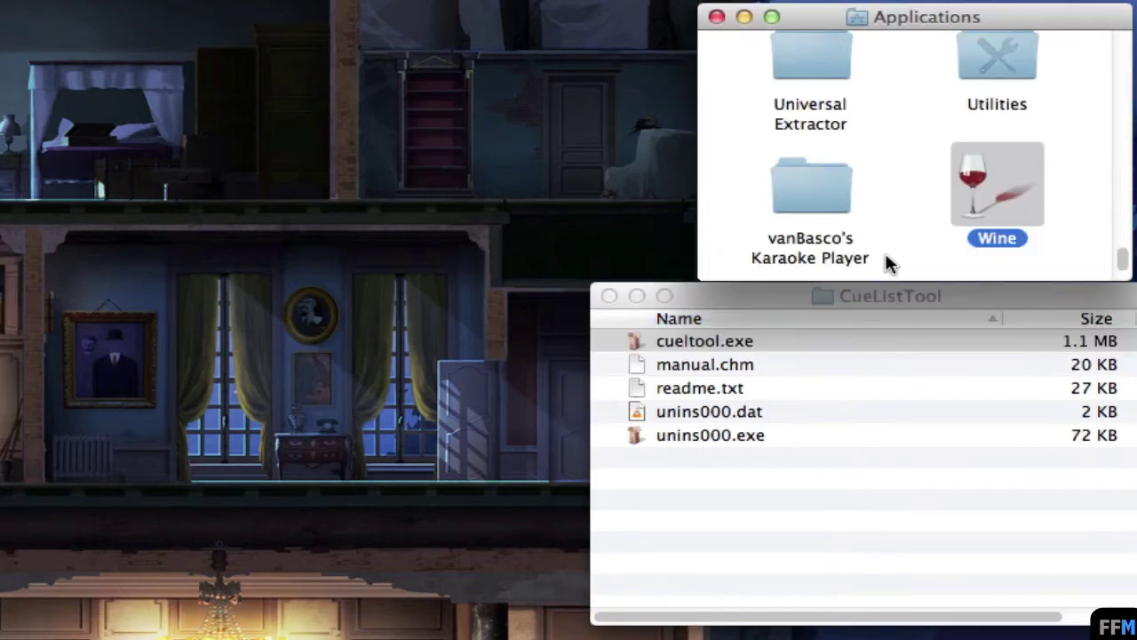
pyautogui.moveTo(742, 341); pyautogui.dragTo(1019, 154)
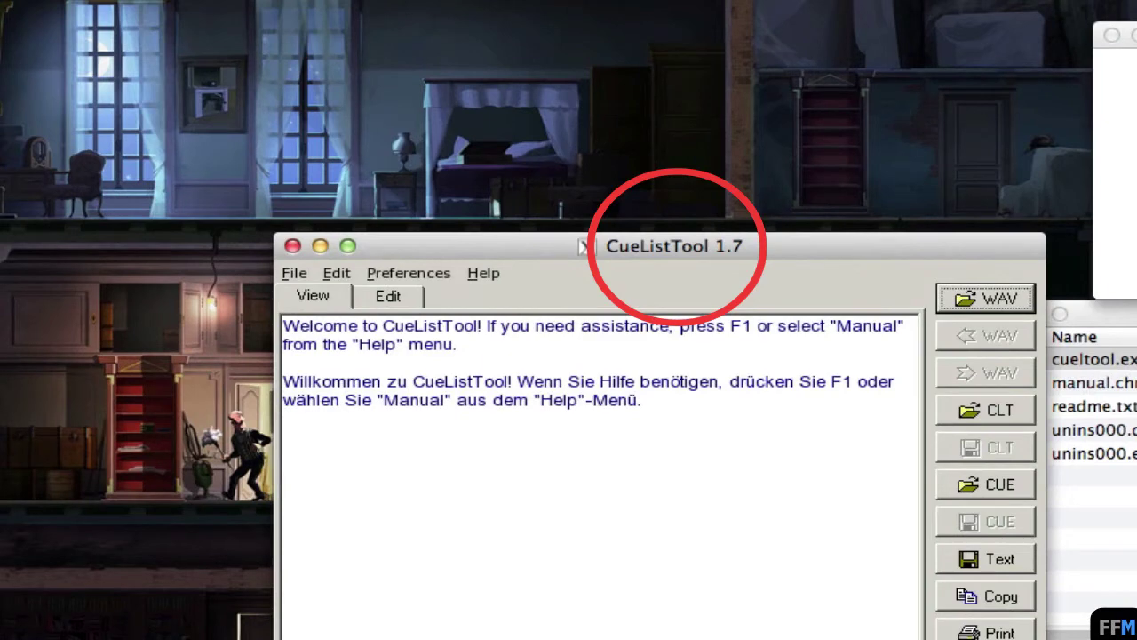
# Step: Move the rip folder window clear, pick out MIX7.cue and Bleach-Select.cue in it, and clear the selection
pyautogui.moveTo(693, 2)
pyautogui.mouseDown()
pyautogui.moveTo(711, 41)
pyautogui.moveTo(958, 114)
pyautogui.moveTo(949, 61)
pyautogui.moveTo(901, 40)
pyautogui.mouseUp()
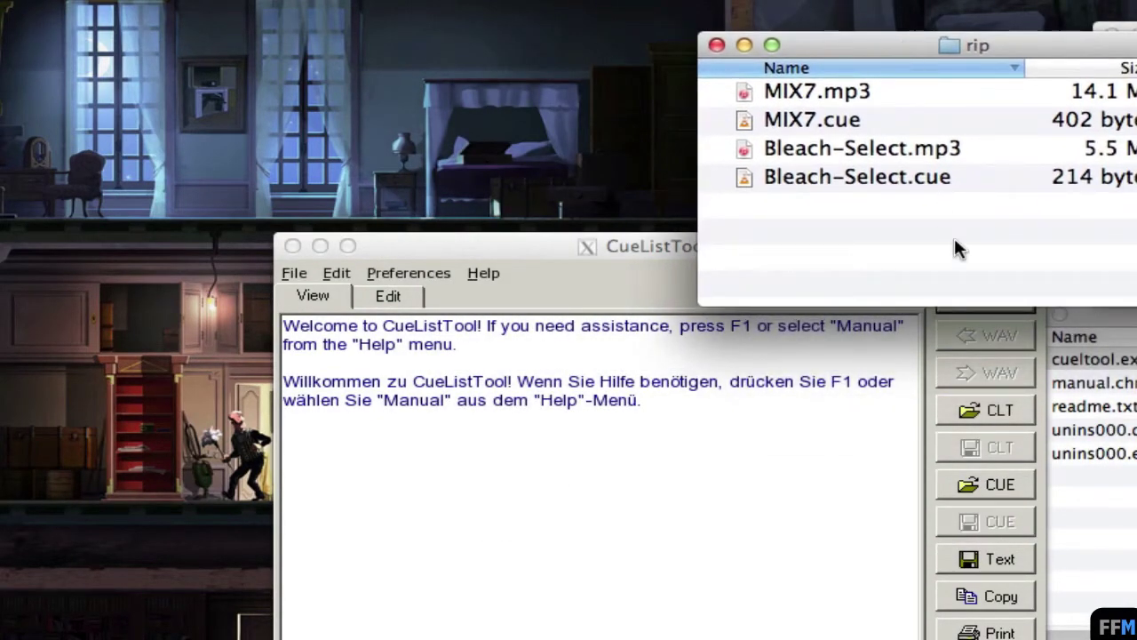
pyautogui.click(899, 120)
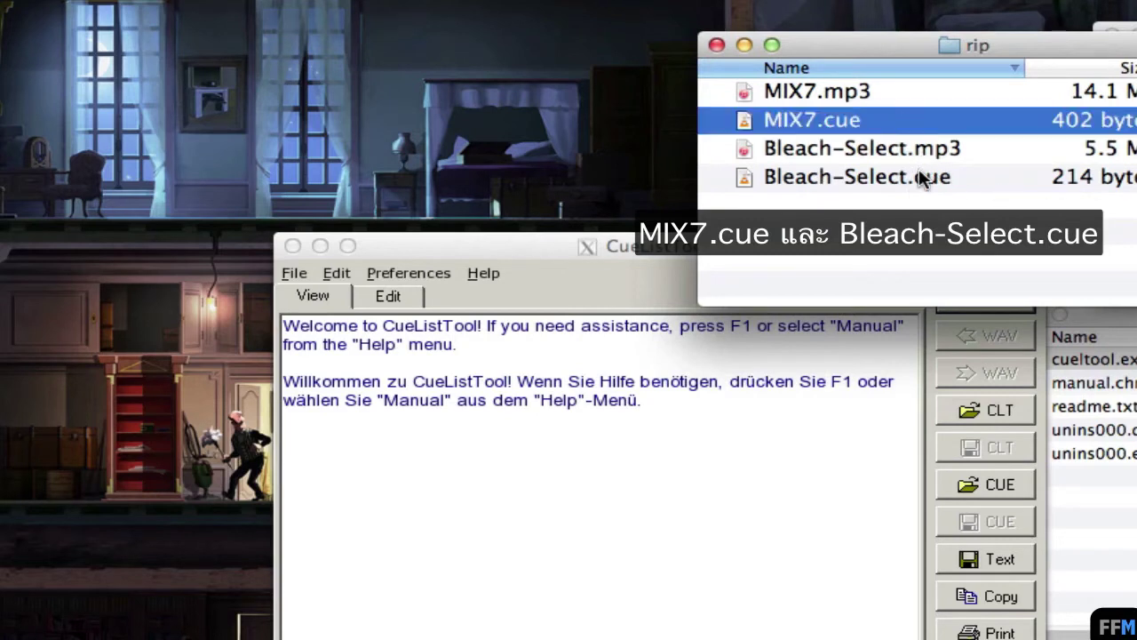
pyautogui.click(922, 178)
pyautogui.keyDown('super'); pyautogui.click(876, 122); pyautogui.keyUp('super')
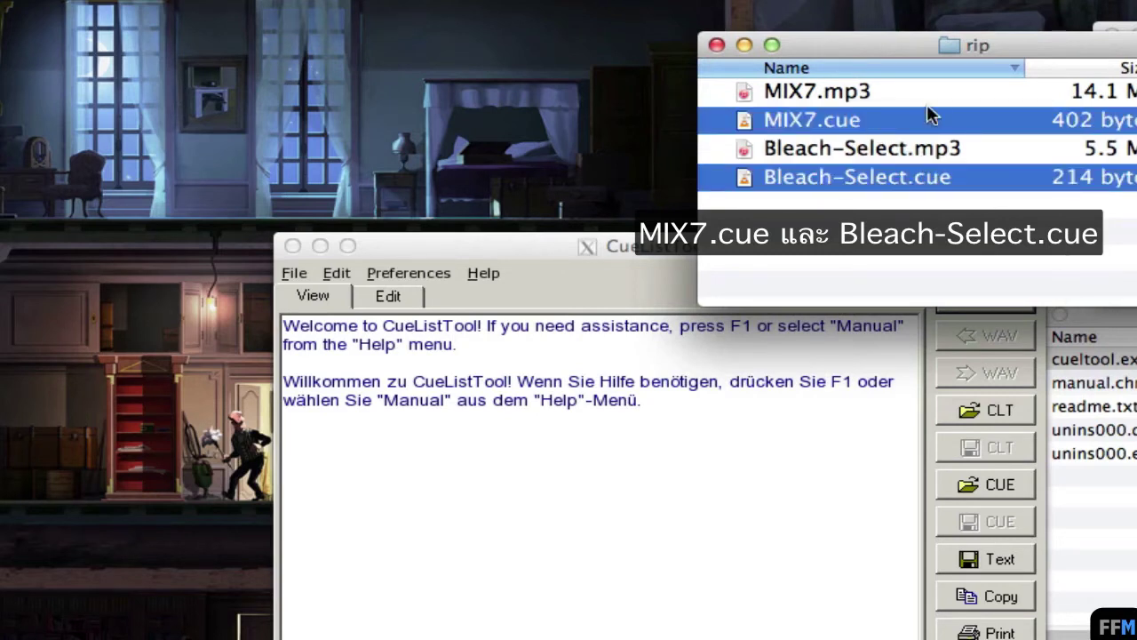
pyautogui.click(935, 71)
pyautogui.click(924, 69)
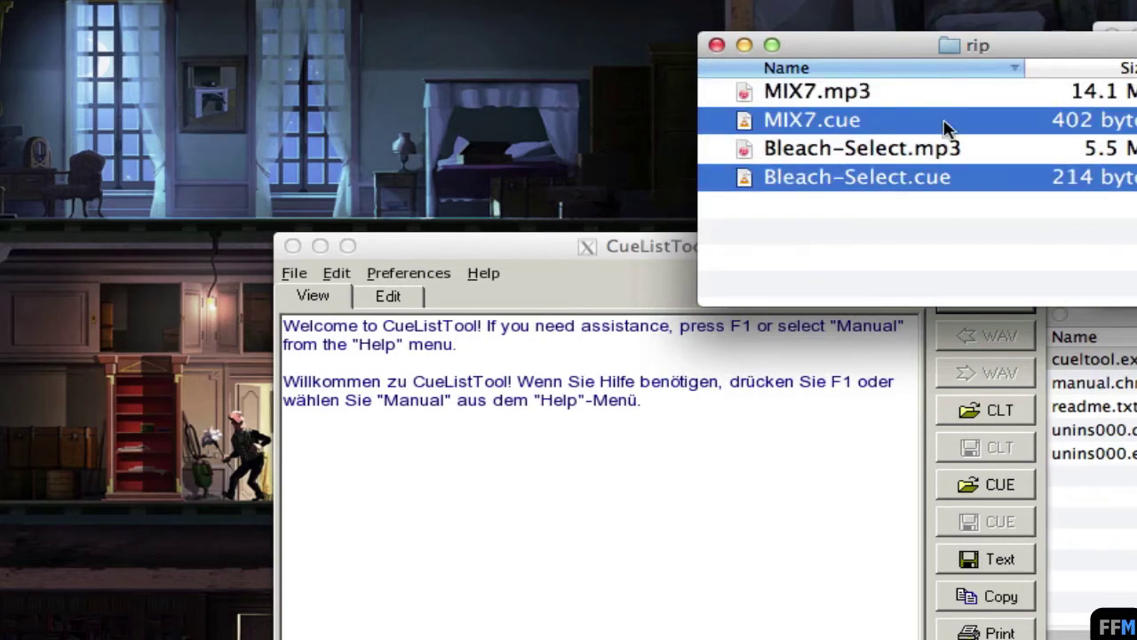
pyautogui.click(876, 221)
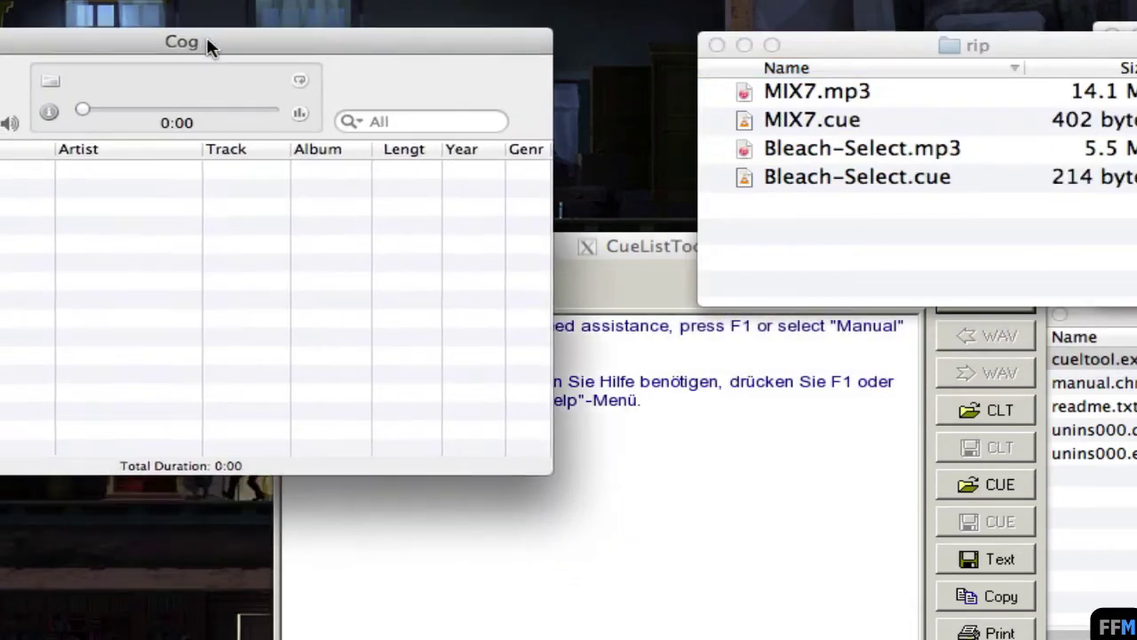
# Step: Move the Cog player window beside the rip folder, check Cog's version information and close it
pyautogui.moveTo(208, 43); pyautogui.dragTo(327, 38)
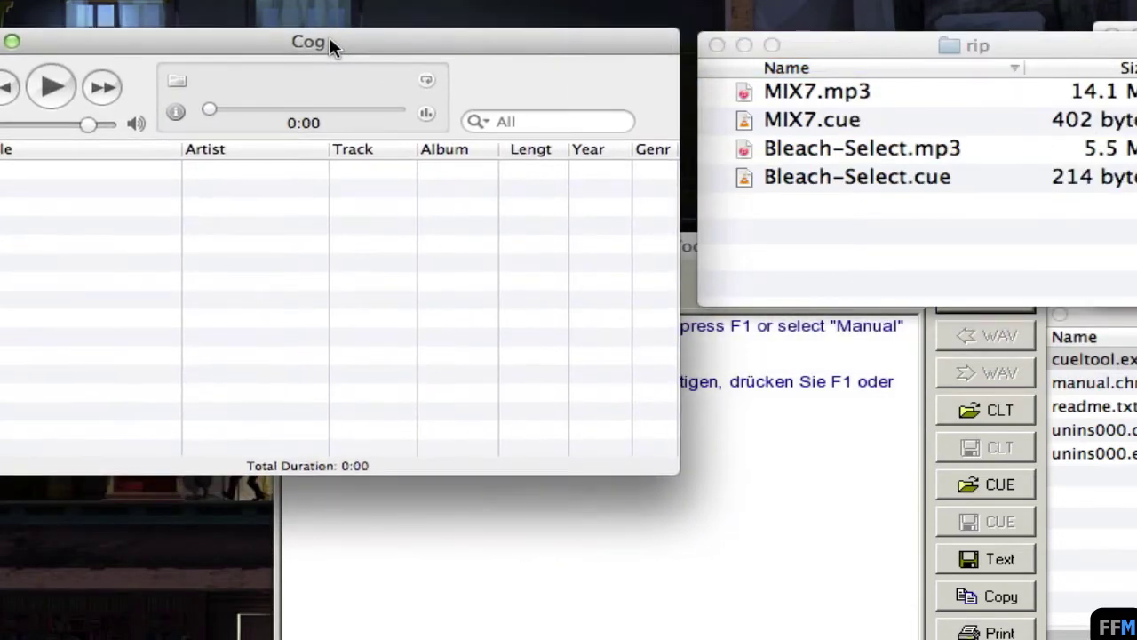
pyautogui.click(9, 0)
pyautogui.click(139, 42)
pyautogui.moveTo(1012, 172); pyautogui.dragTo(321, 79)
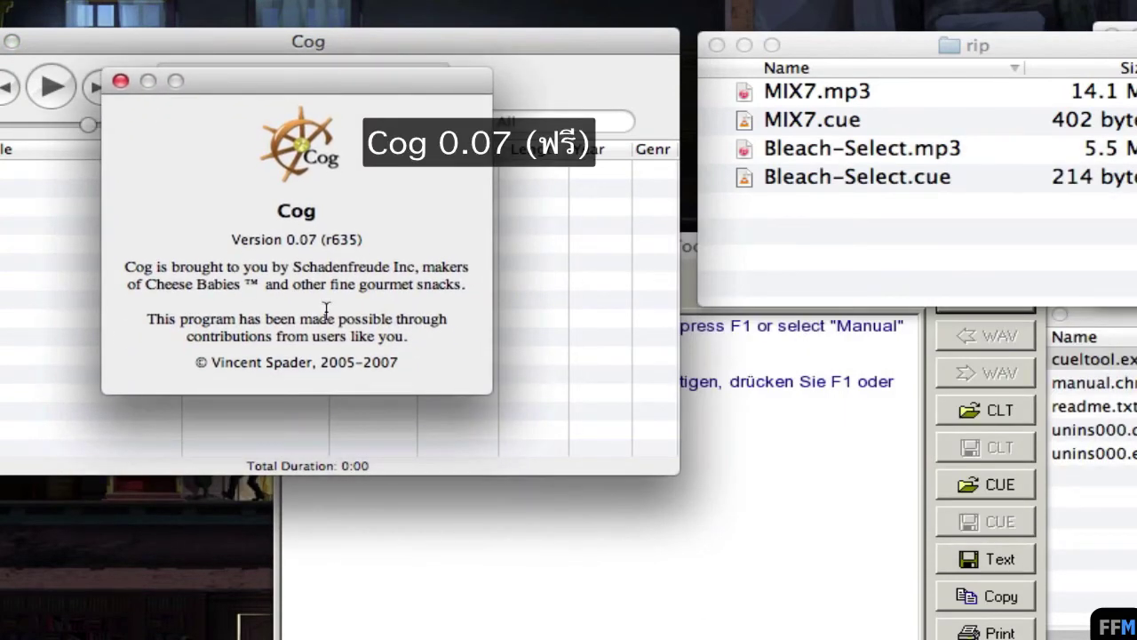
pyautogui.click(123, 81)
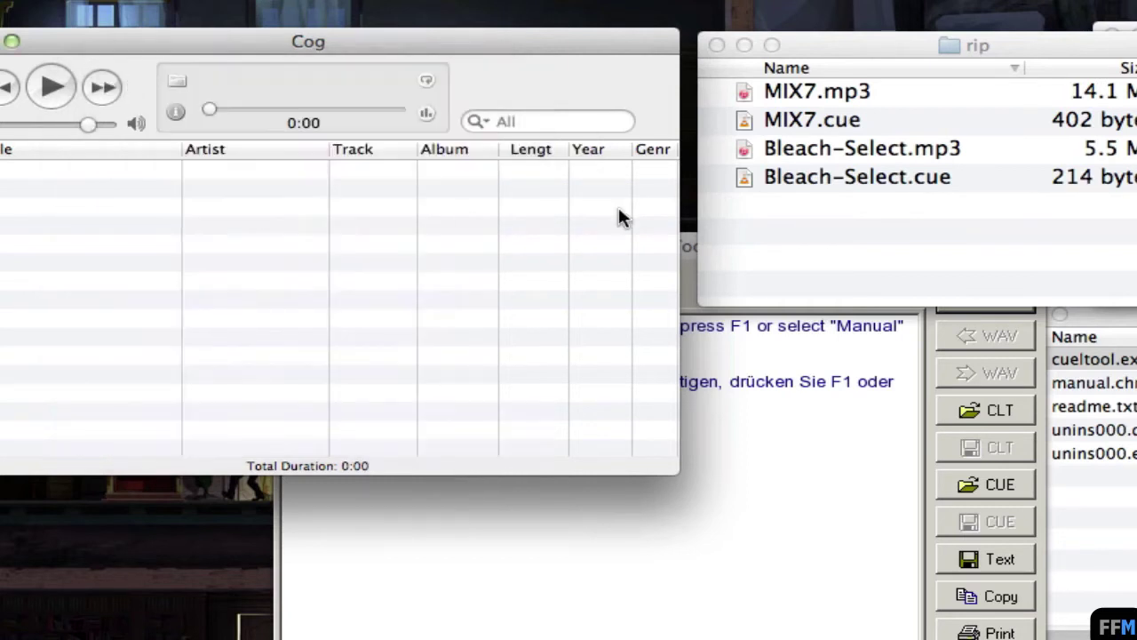
# Step: Add MIX7.cue from the rip folder to the Cog playlist
pyautogui.click(868, 58)
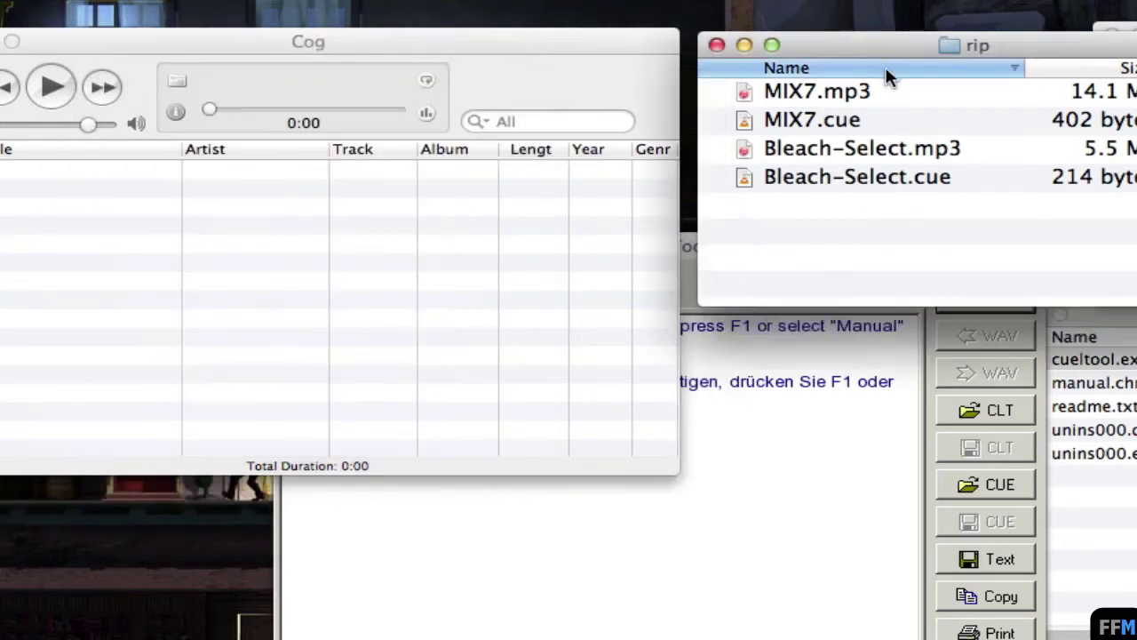
pyautogui.click(874, 119)
pyautogui.moveTo(831, 121); pyautogui.dragTo(260, 274)
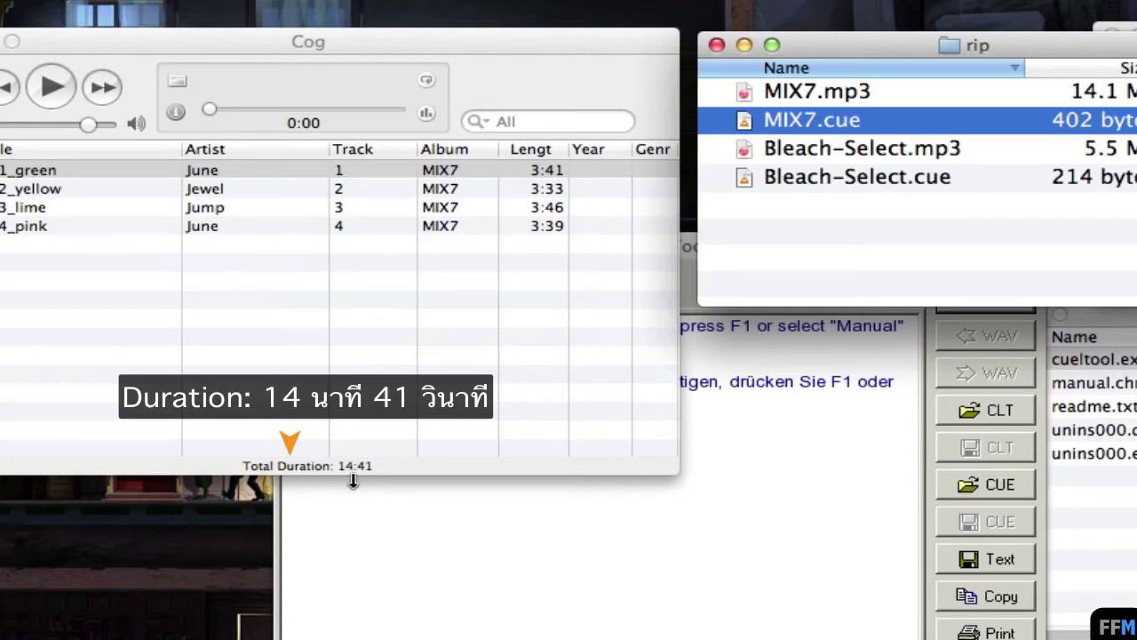
pyautogui.click(353, 481)
# Step: Load the cue sheet Bleach-Select.cue from the rip folder on the Desktop into CueListTool
pyautogui.click(883, 182)
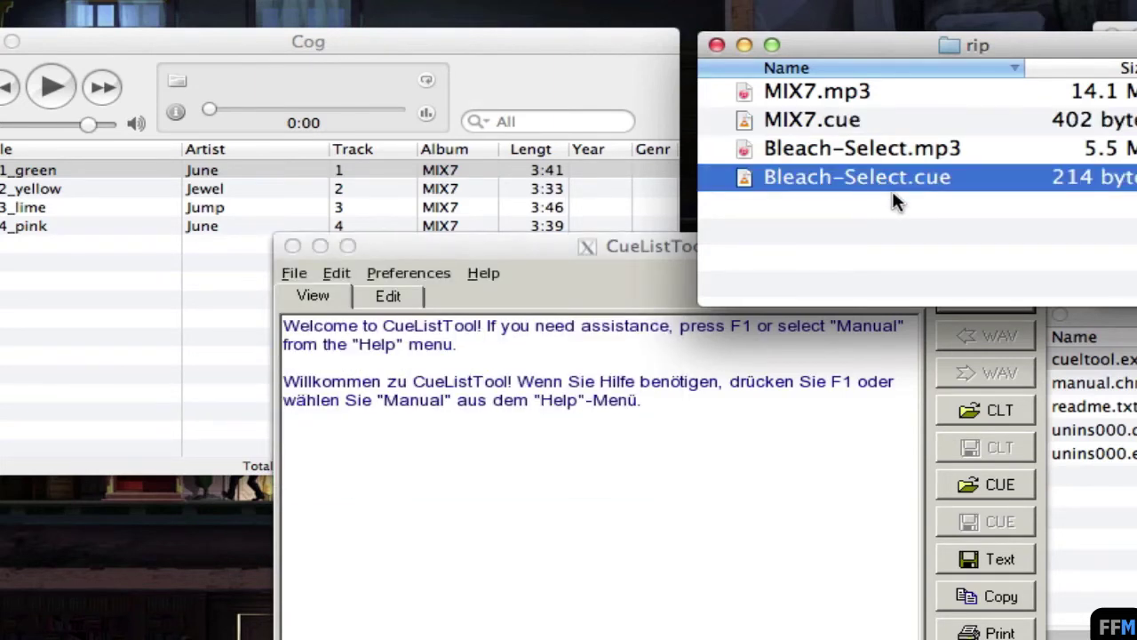
pyautogui.click(331, 346)
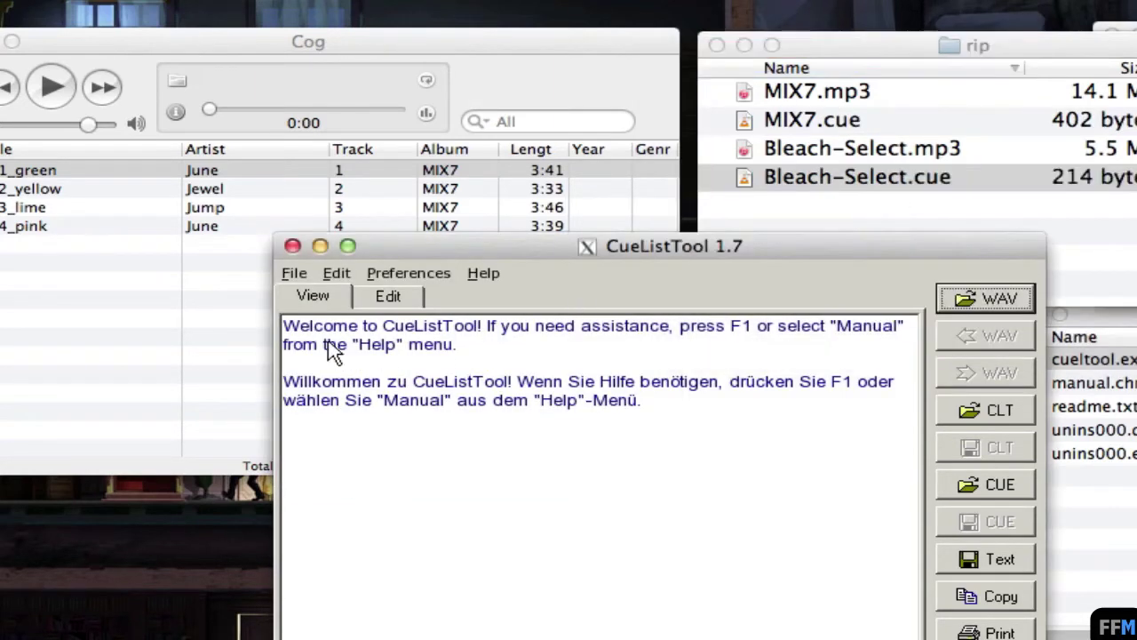
pyautogui.click(299, 273)
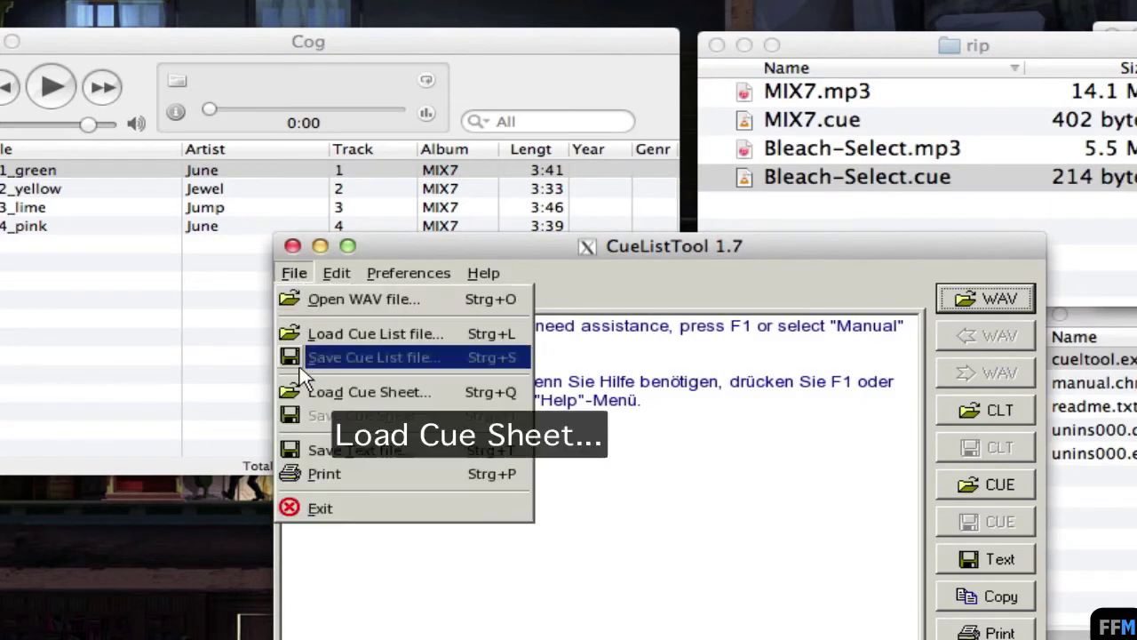
pyautogui.click(302, 398)
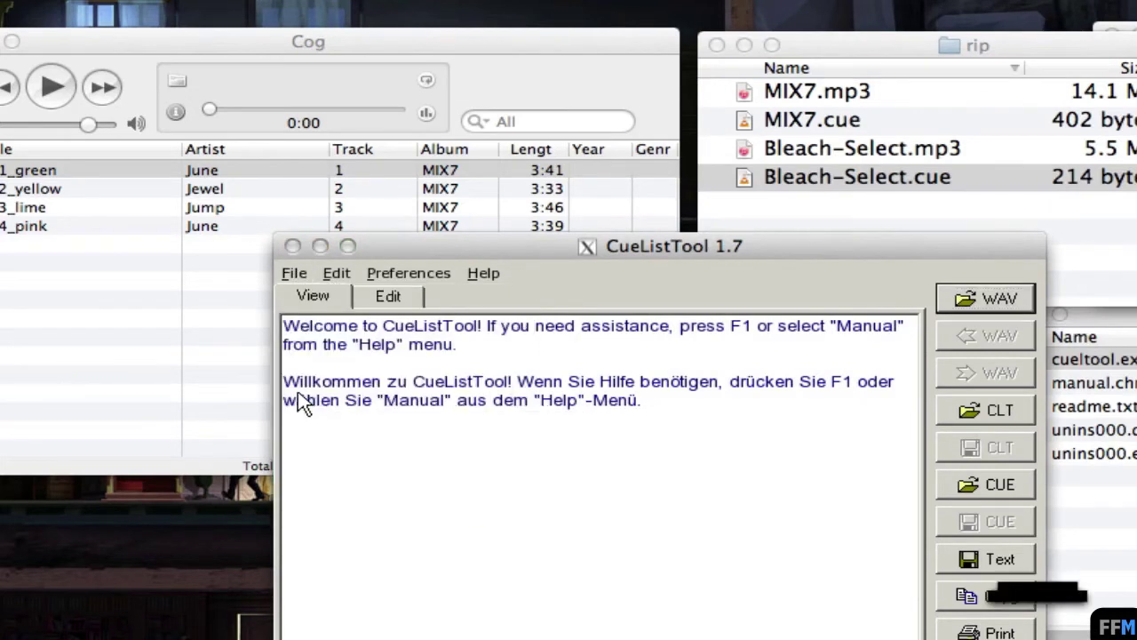
pyautogui.click(1059, 311)
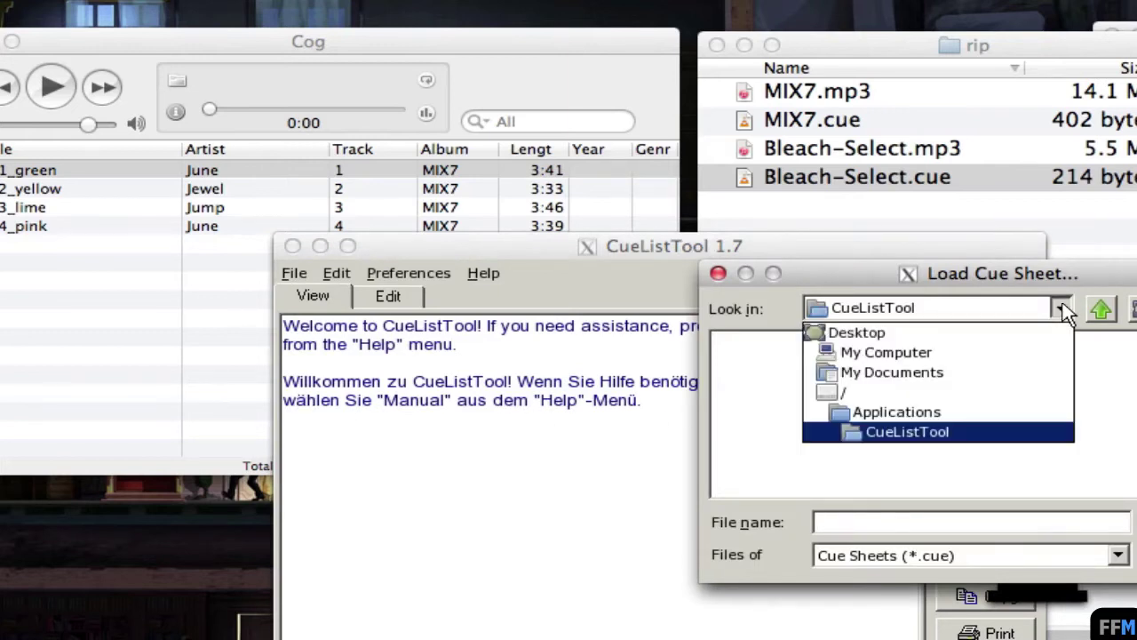
pyautogui.click(1057, 392)
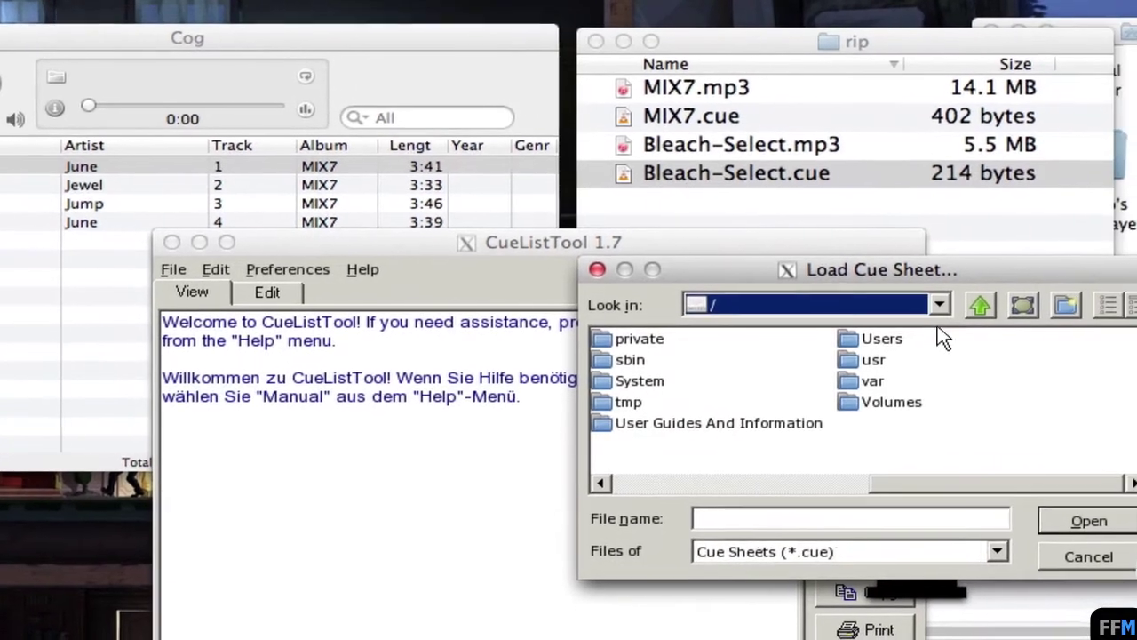
pyautogui.click(849, 338)
pyautogui.doubleClick(848, 339)
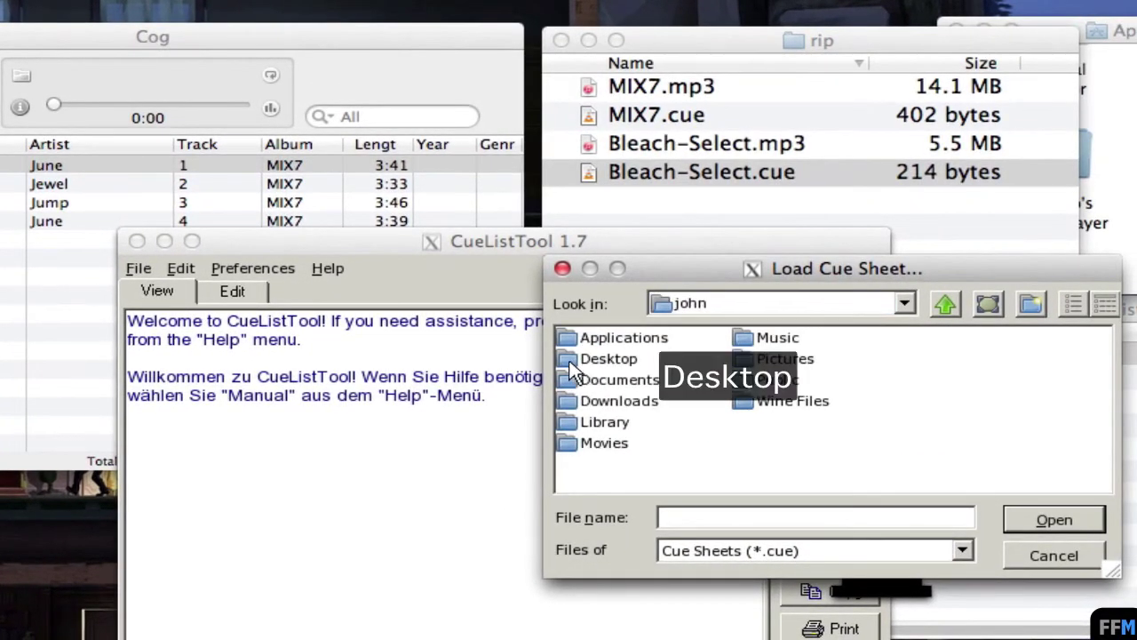
pyautogui.doubleClick(569, 358)
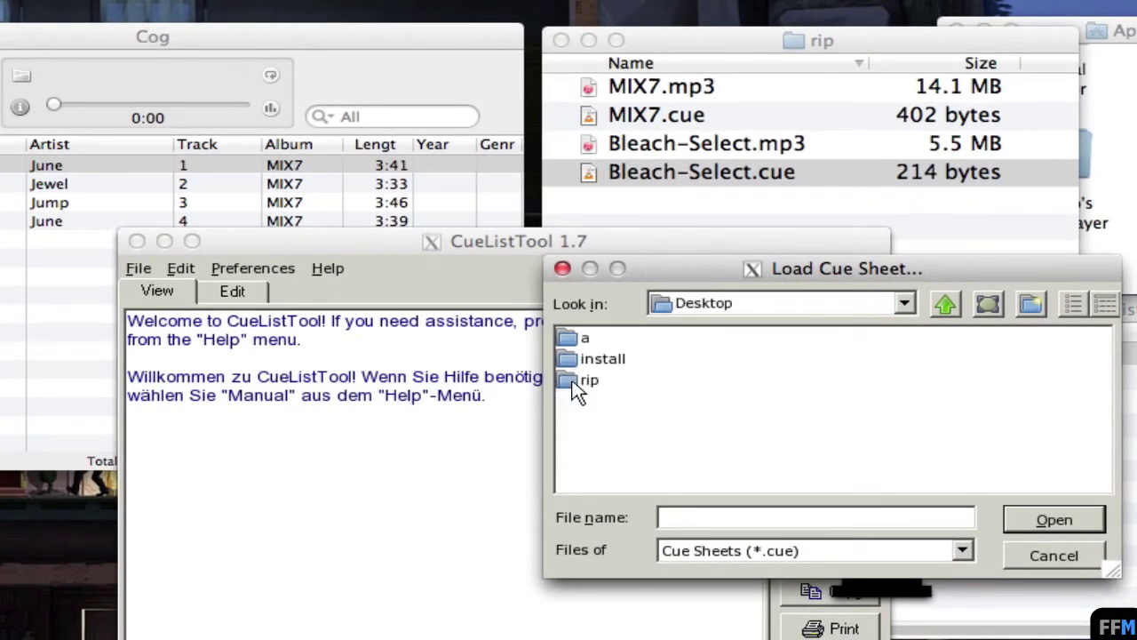
pyautogui.doubleClick(573, 387)
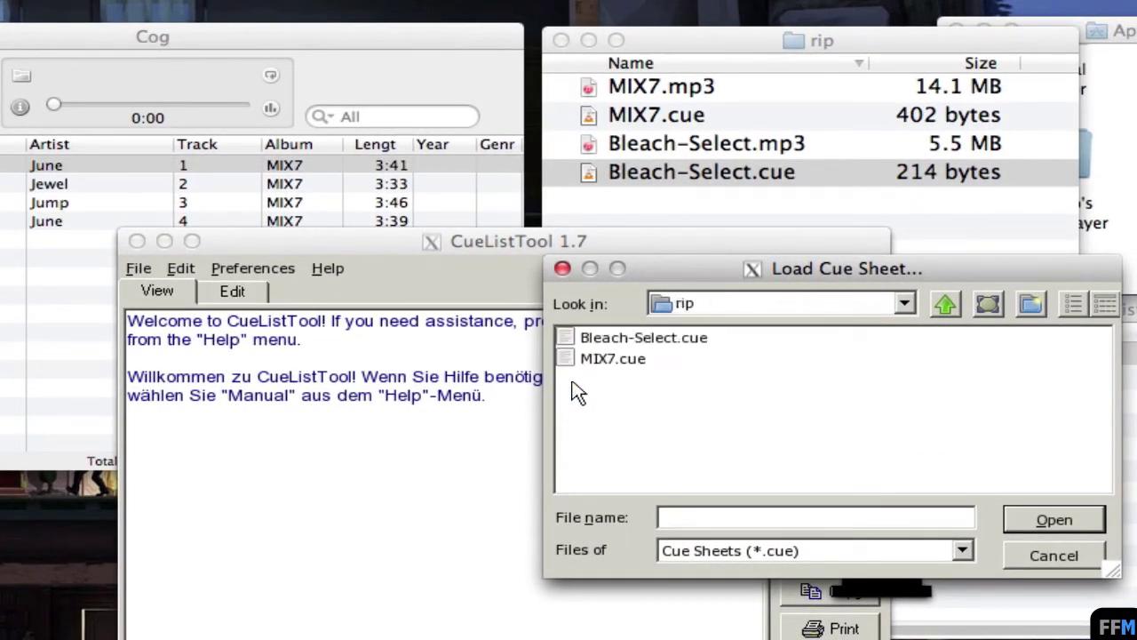
pyautogui.click(700, 341)
pyautogui.click(1072, 530)
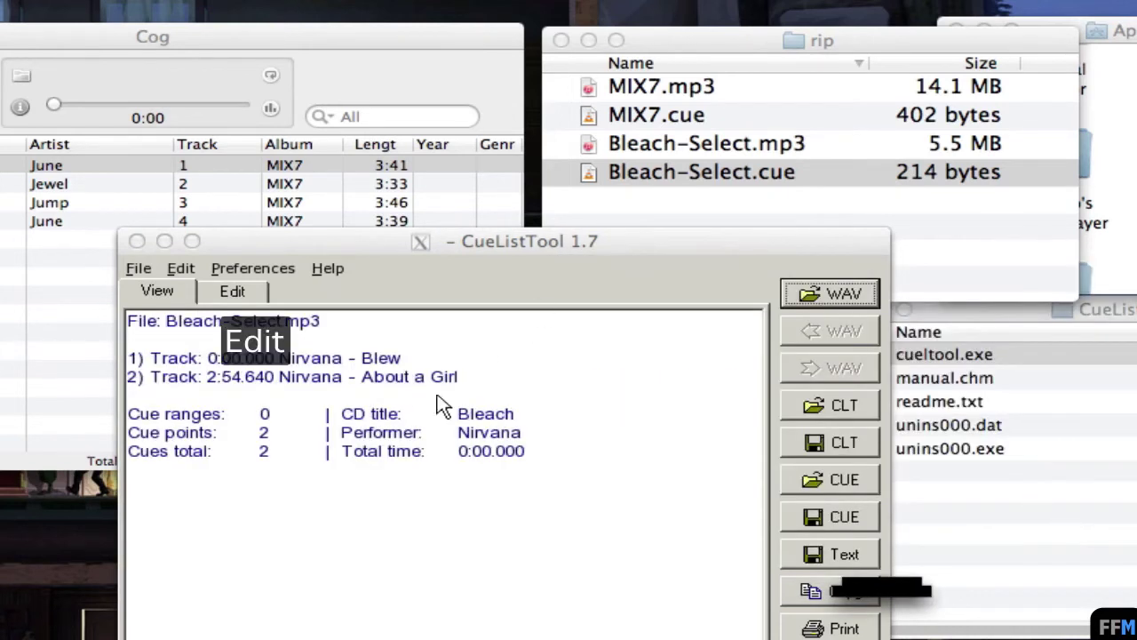
# Step: Show the editable cue list and add an offset in seconds equal to MIX7's 14:41 duration to the cue markers
pyautogui.click(253, 299)
pyautogui.click(253, 299)
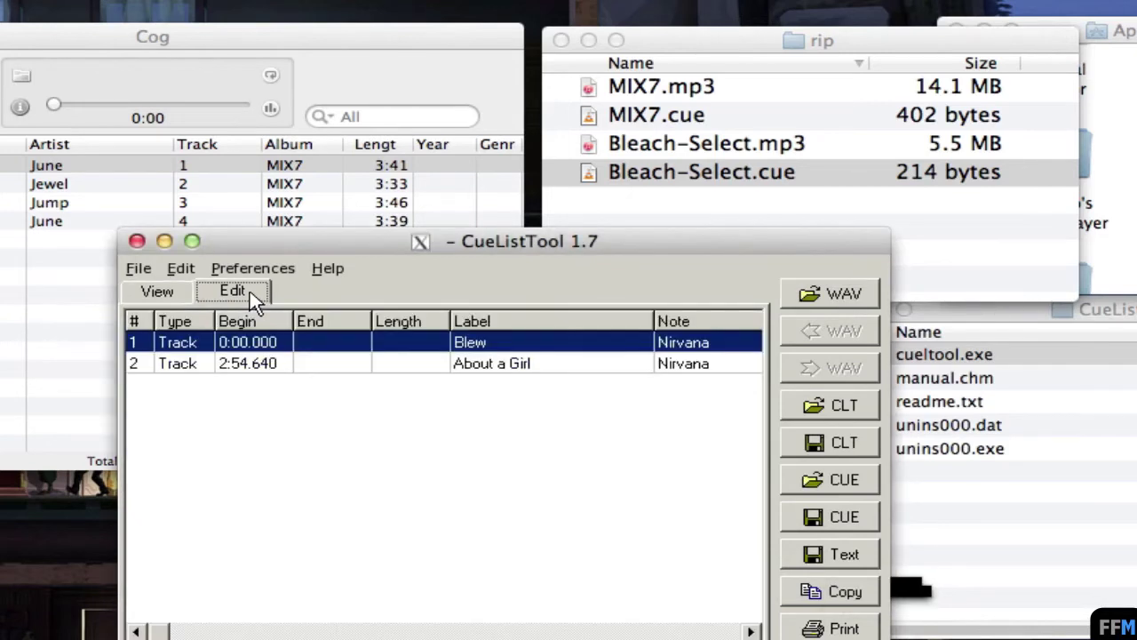
pyautogui.click(257, 270)
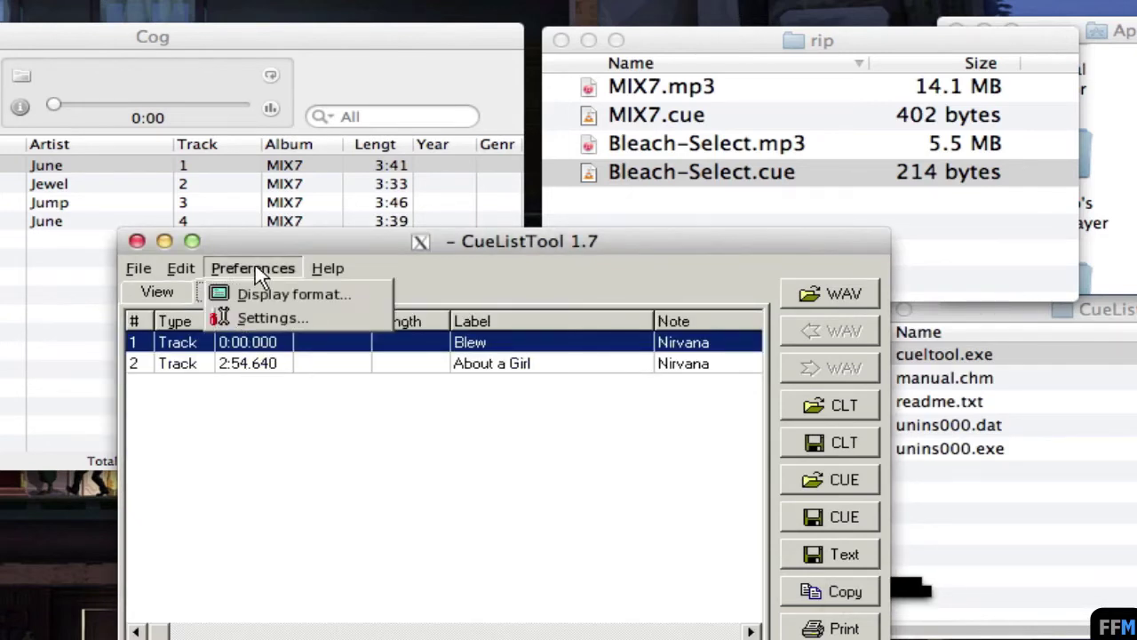
pyautogui.moveTo(185, 271)
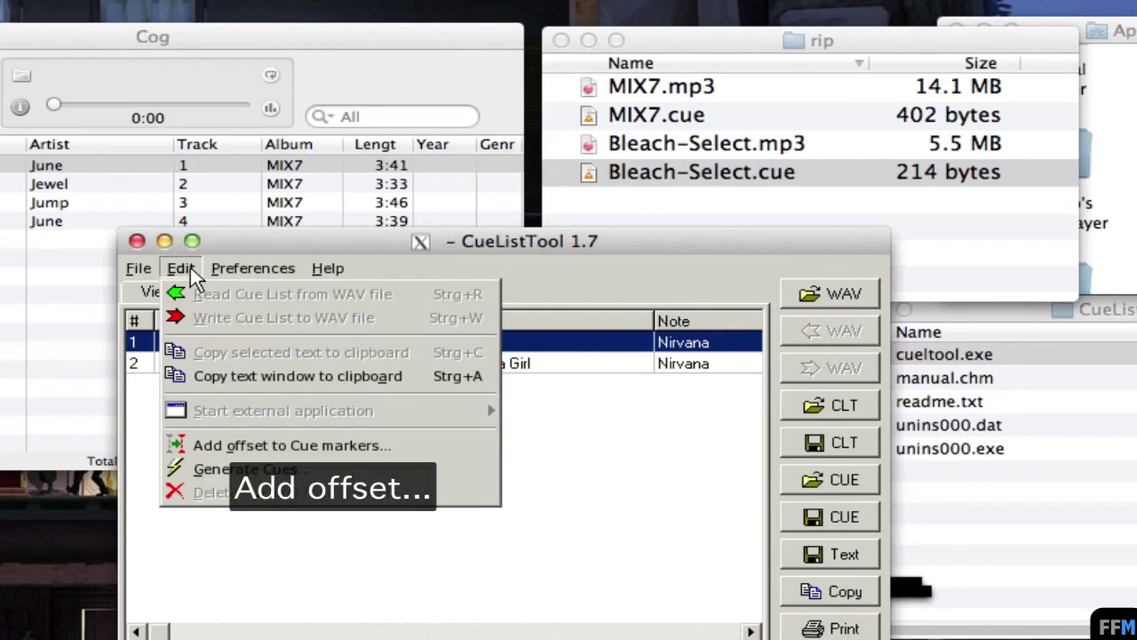
pyautogui.click(204, 449)
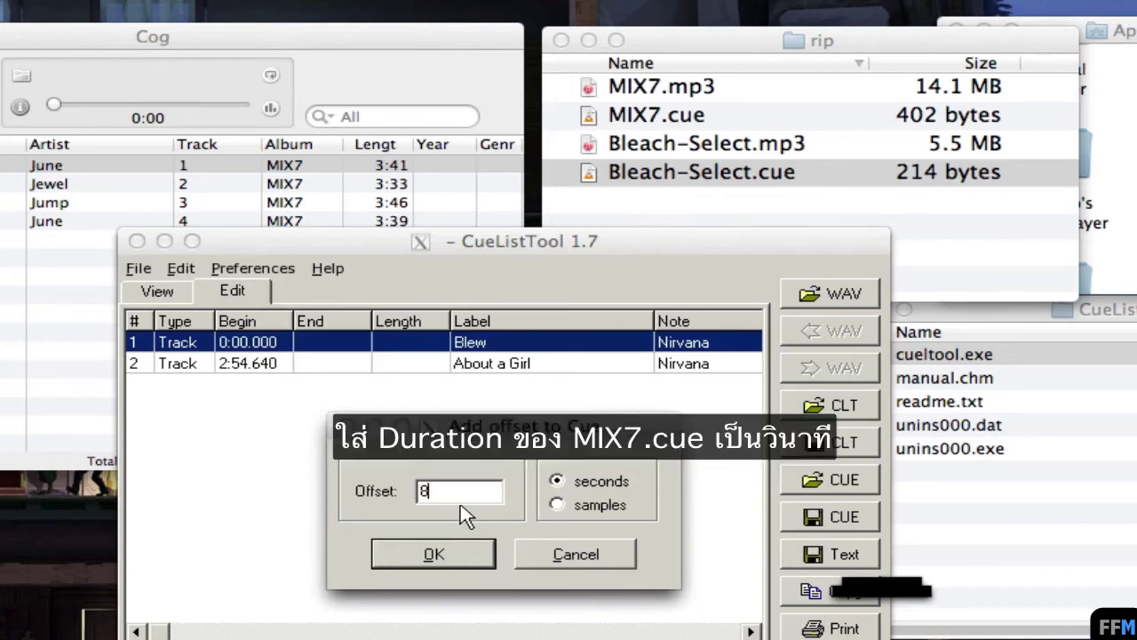
pyautogui.click(485, 558)
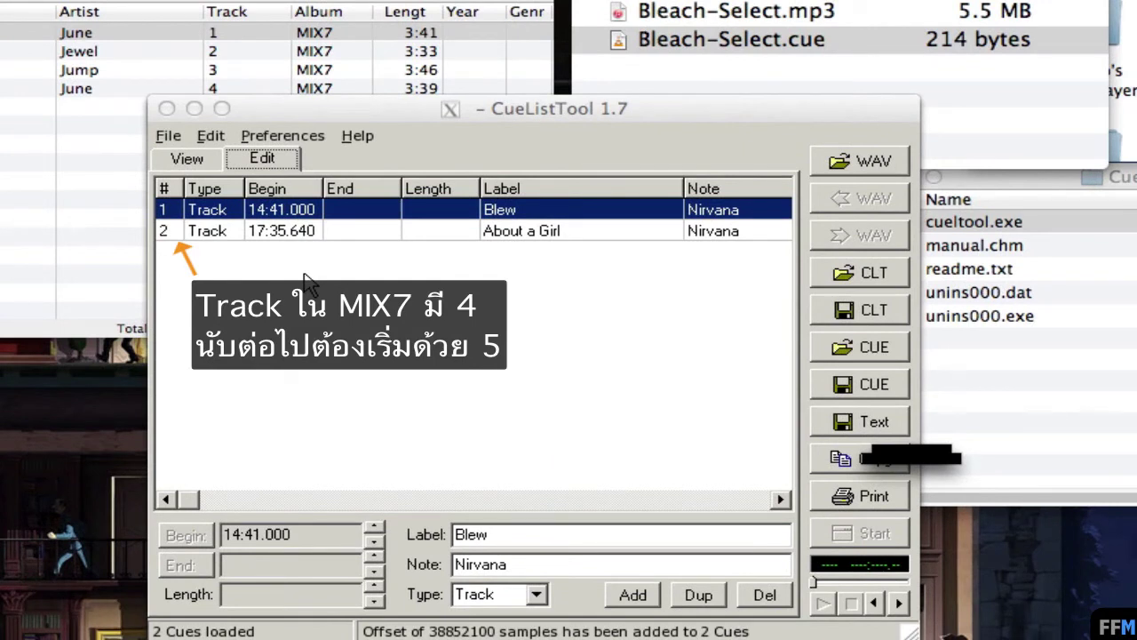
# Step: Add four new cues ahead of the Blew track so that its numbering starts at 5
pyautogui.click(634, 595)
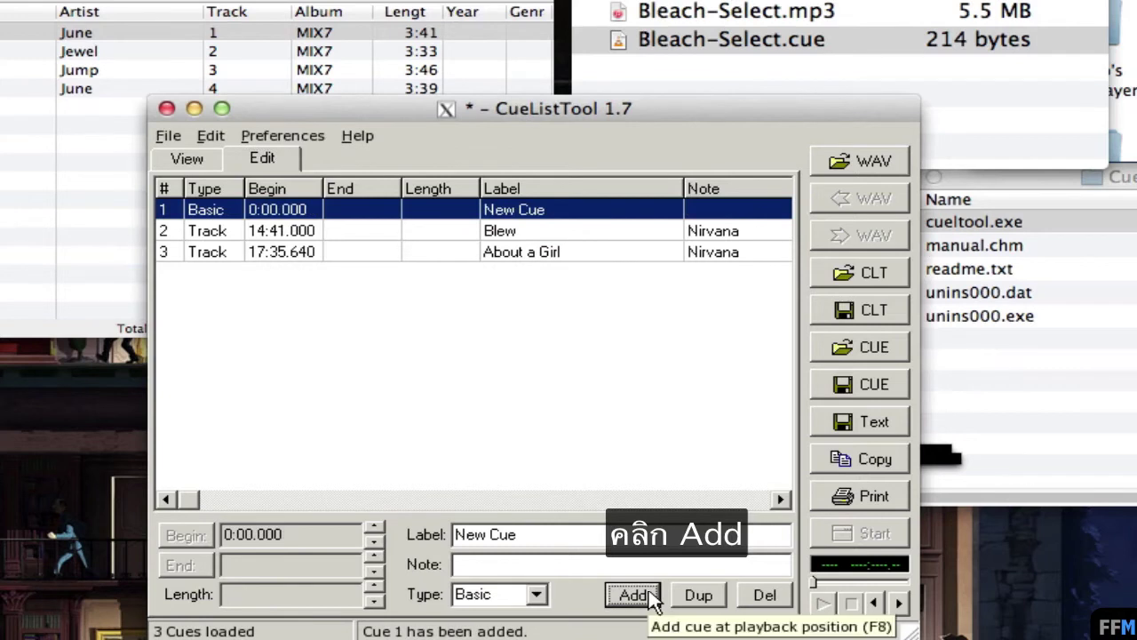
pyautogui.click(651, 597)
pyautogui.click(652, 597)
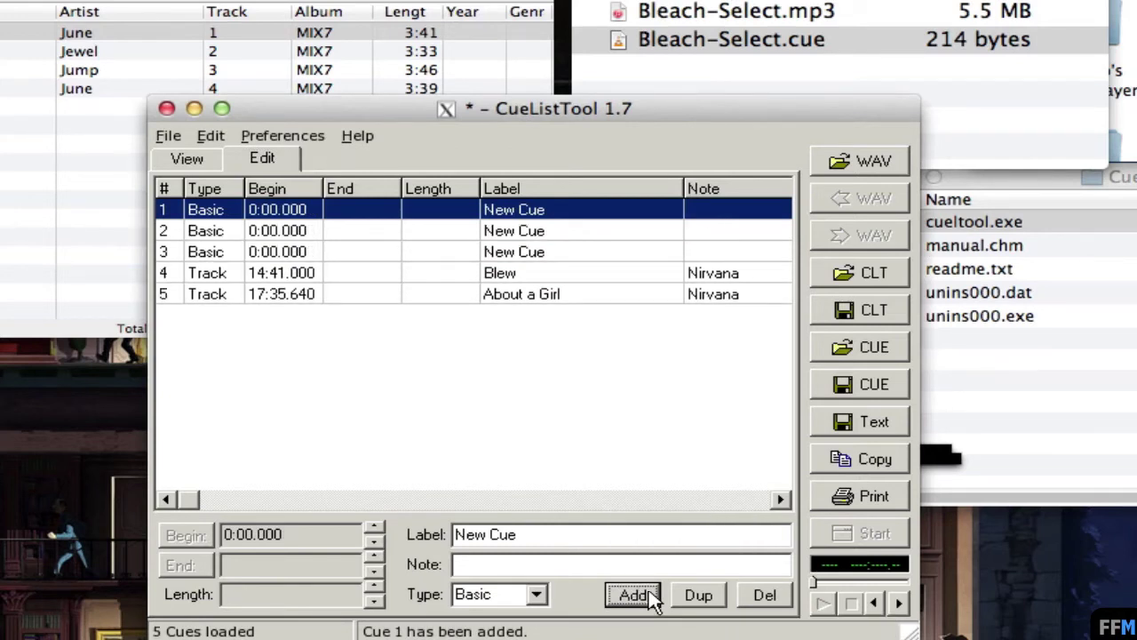
pyautogui.click(651, 597)
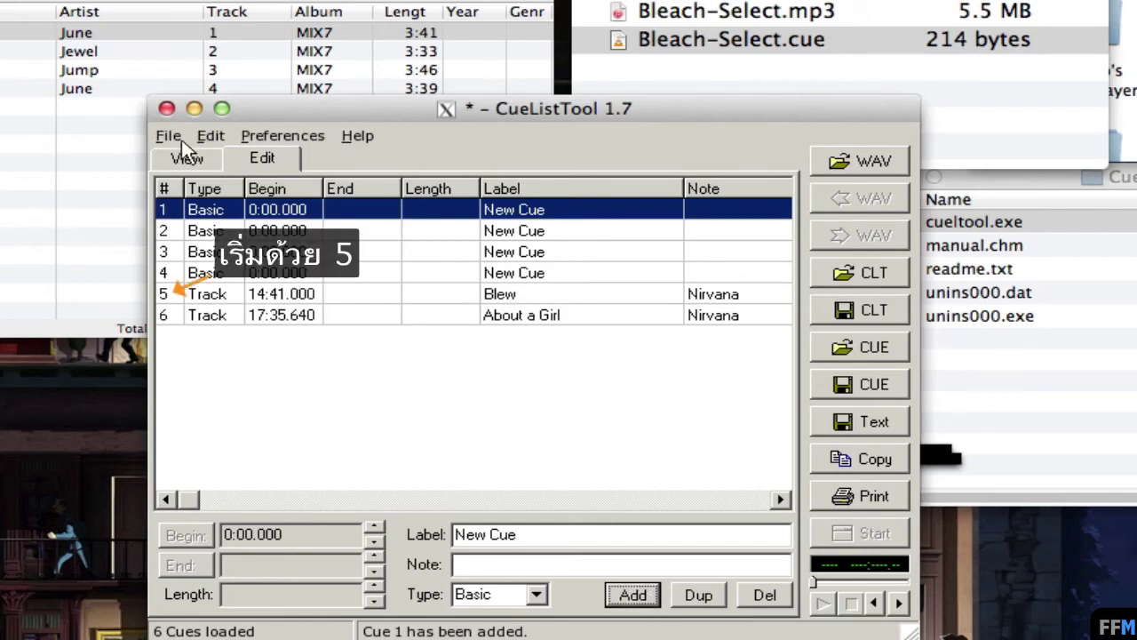
# Step: Save the cue sheet as Bleach-Select-edit in the rip folder, with the option to consider the last index cue turned off
pyautogui.click(171, 138)
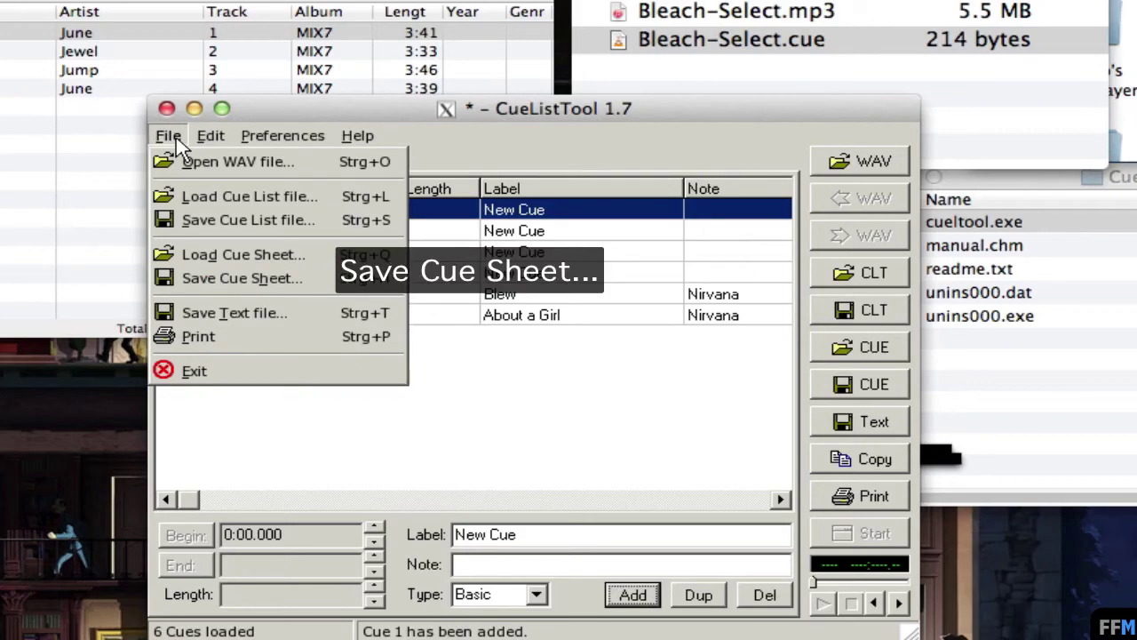
pyautogui.click(167, 284)
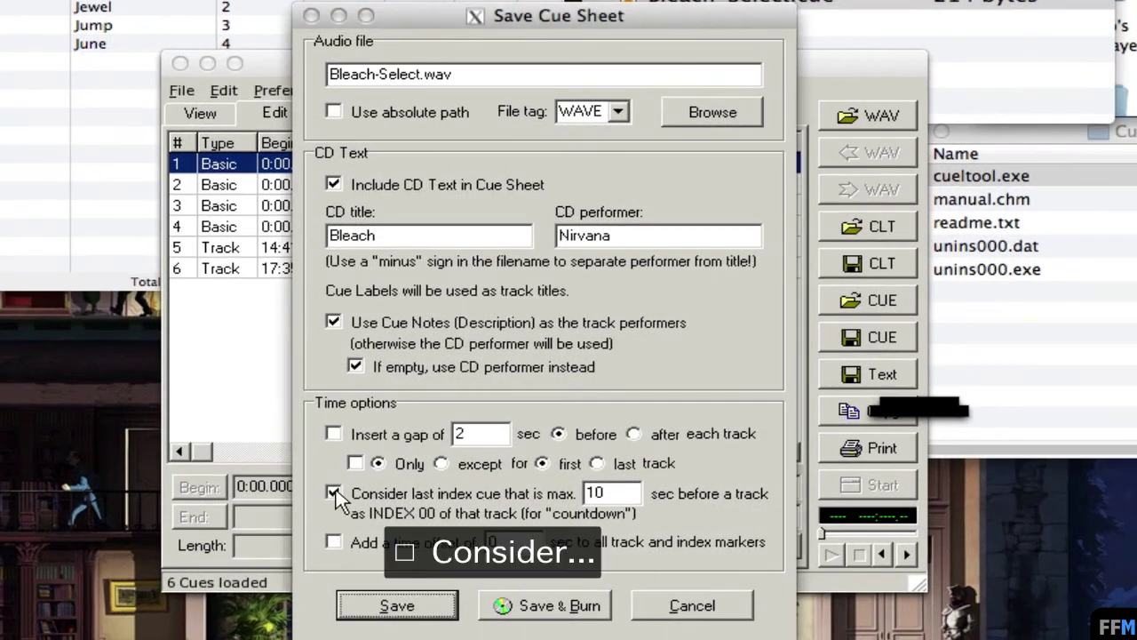
pyautogui.click(334, 493)
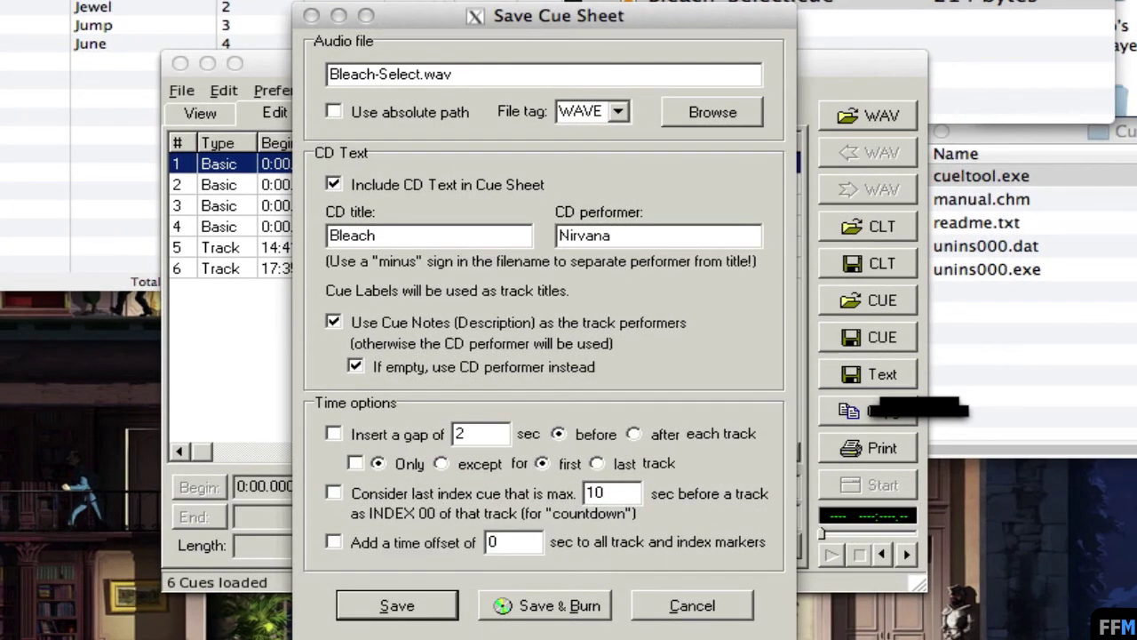
pyautogui.click(439, 604)
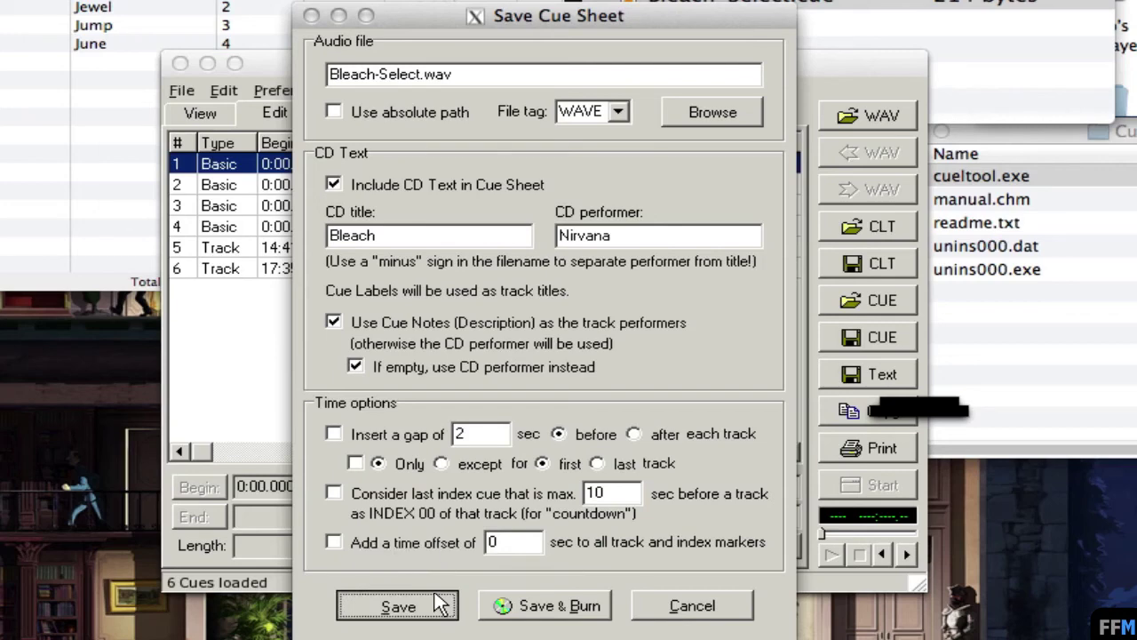
pyautogui.click(439, 604)
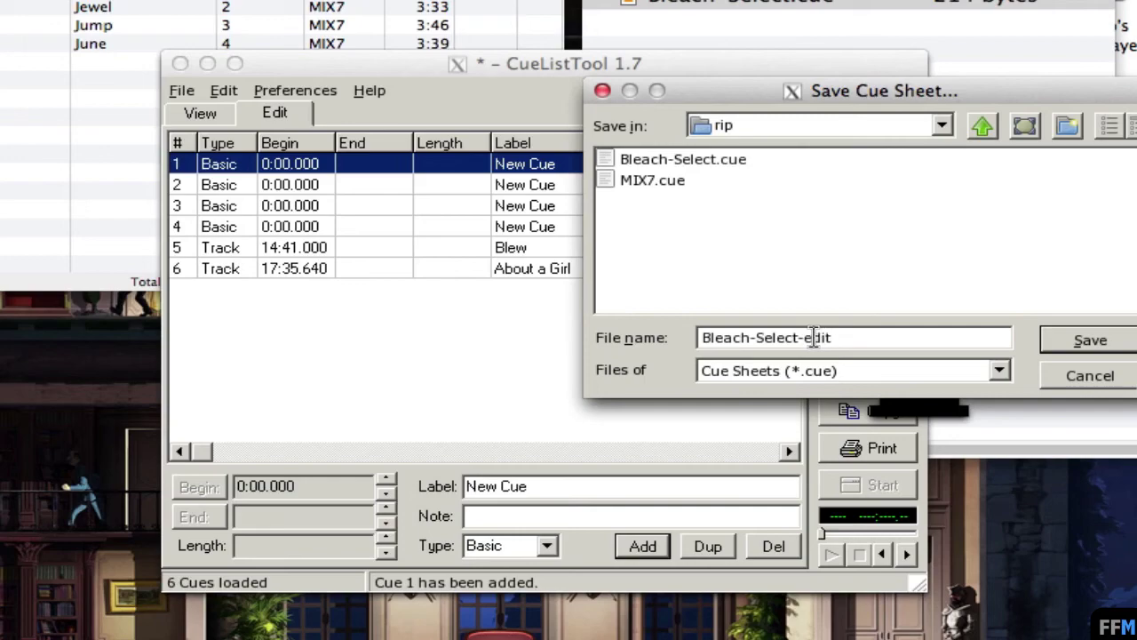
pyautogui.click(1132, 349)
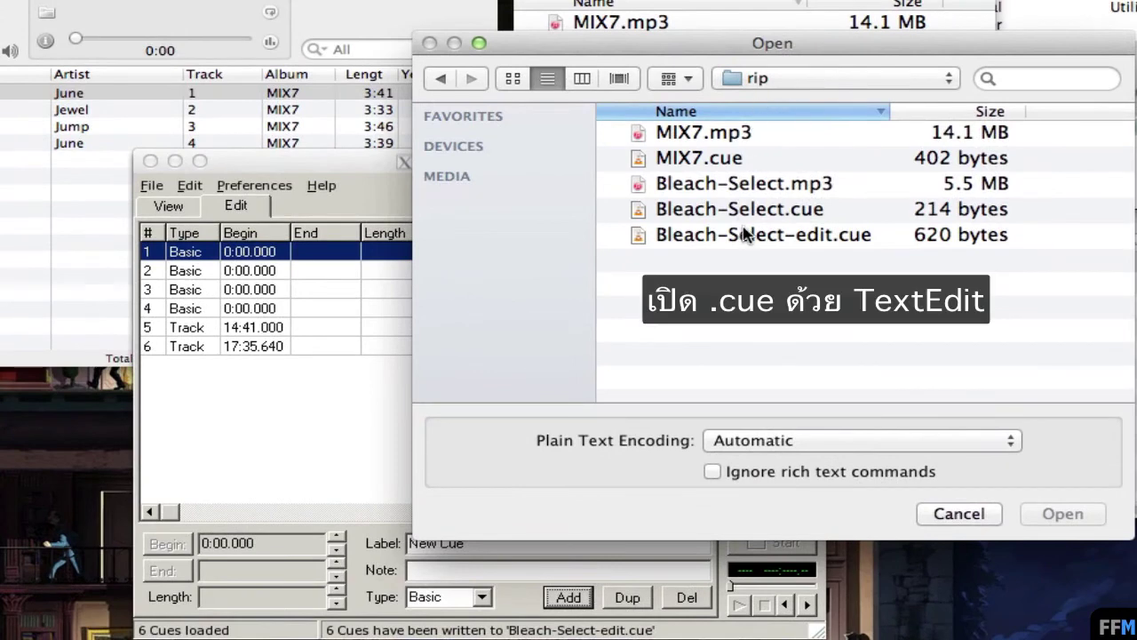
# Step: Open Bleach-Select-edit.cue in TextEdit, copy its TRACK 05 and TRACK 06 entries, and minimize the document
pyautogui.click(871, 236)
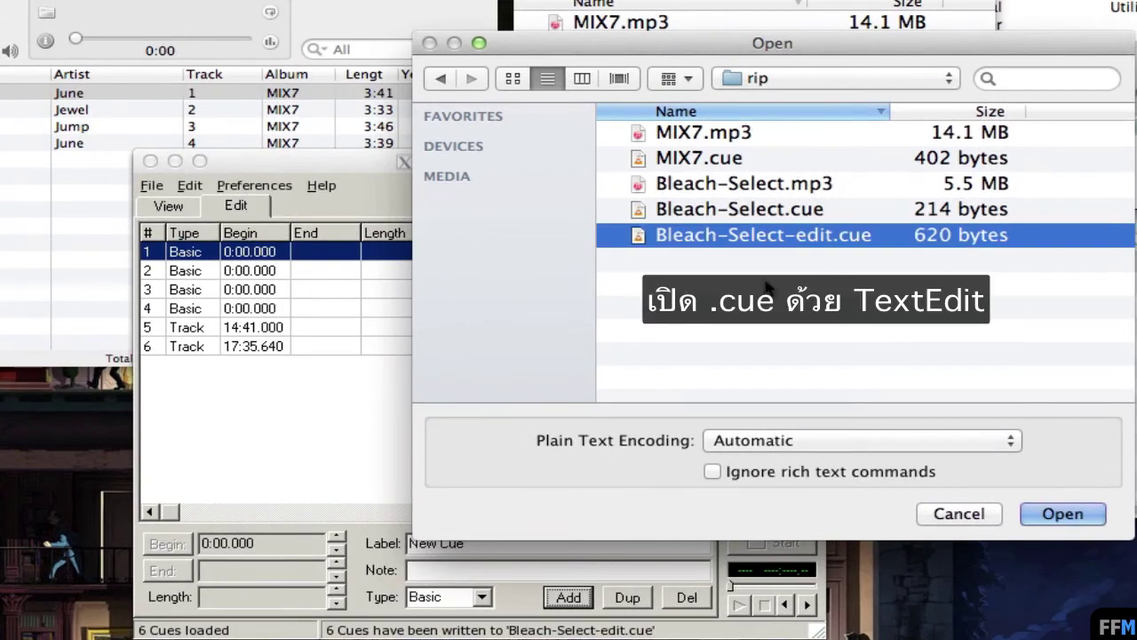
pyautogui.click(1063, 514)
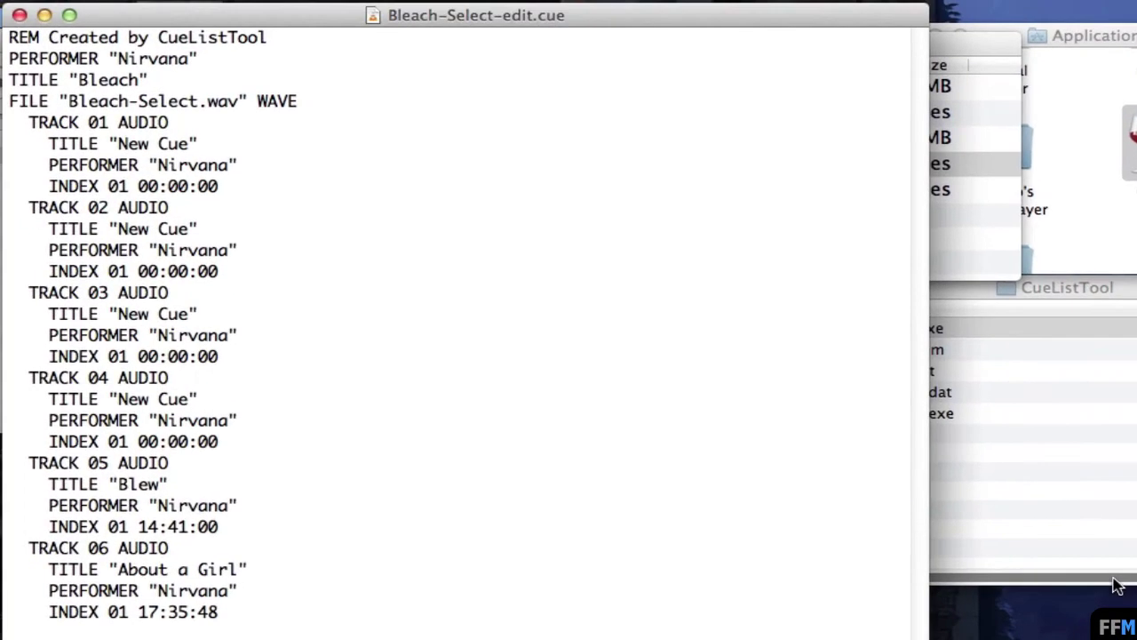
pyautogui.moveTo(20, 433); pyautogui.dragTo(255, 605)
pyautogui.rightClick(261, 477)
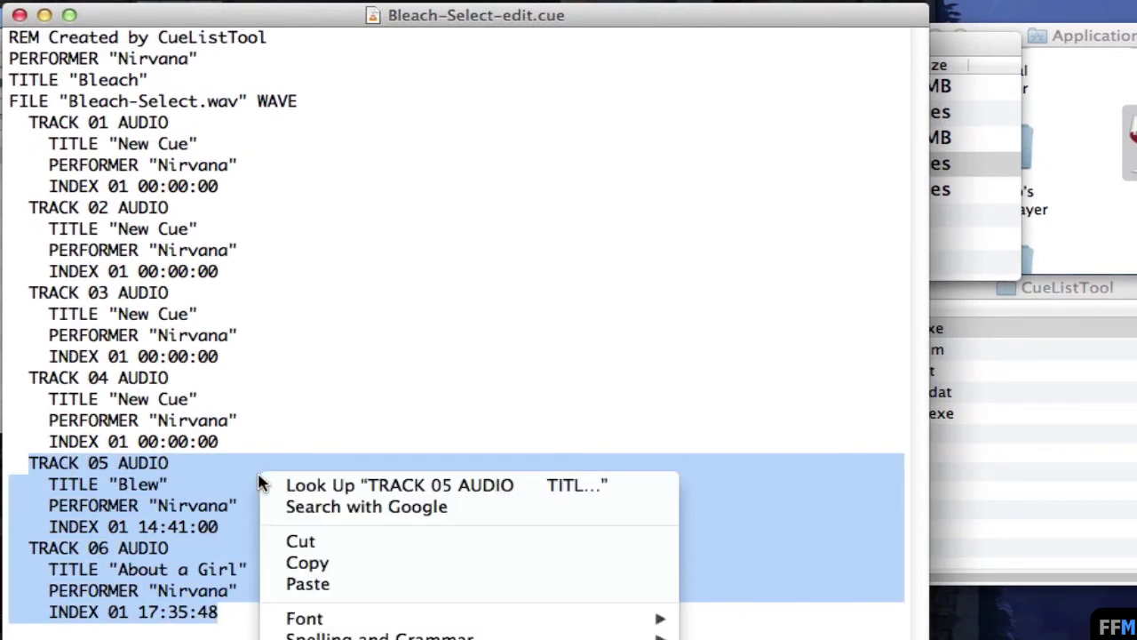
pyautogui.click(298, 566)
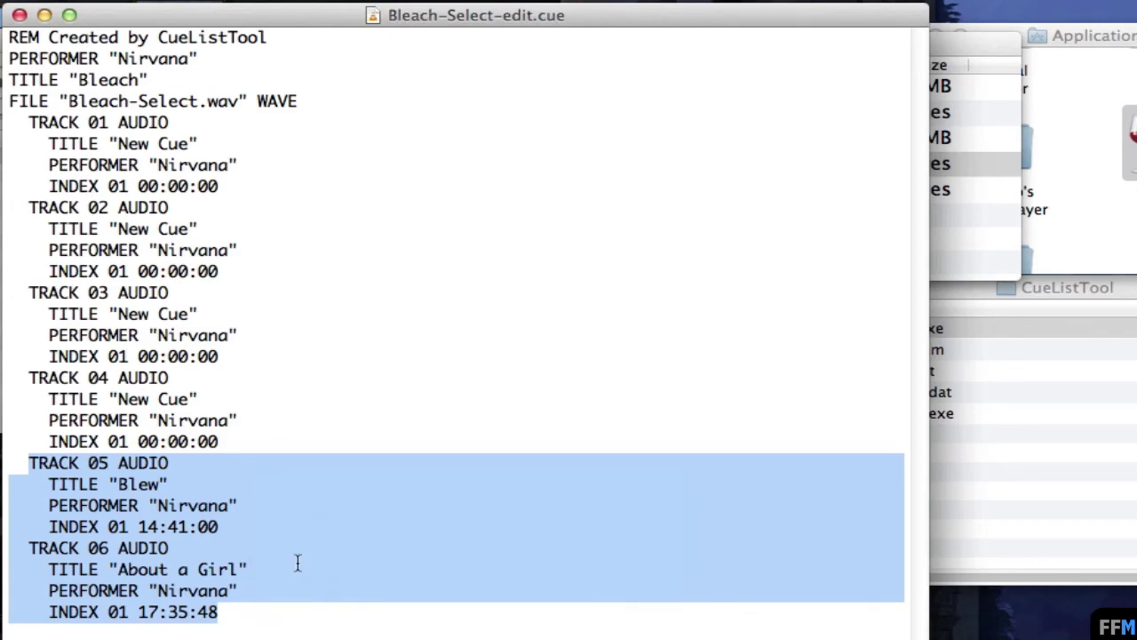
pyautogui.click(44, 15)
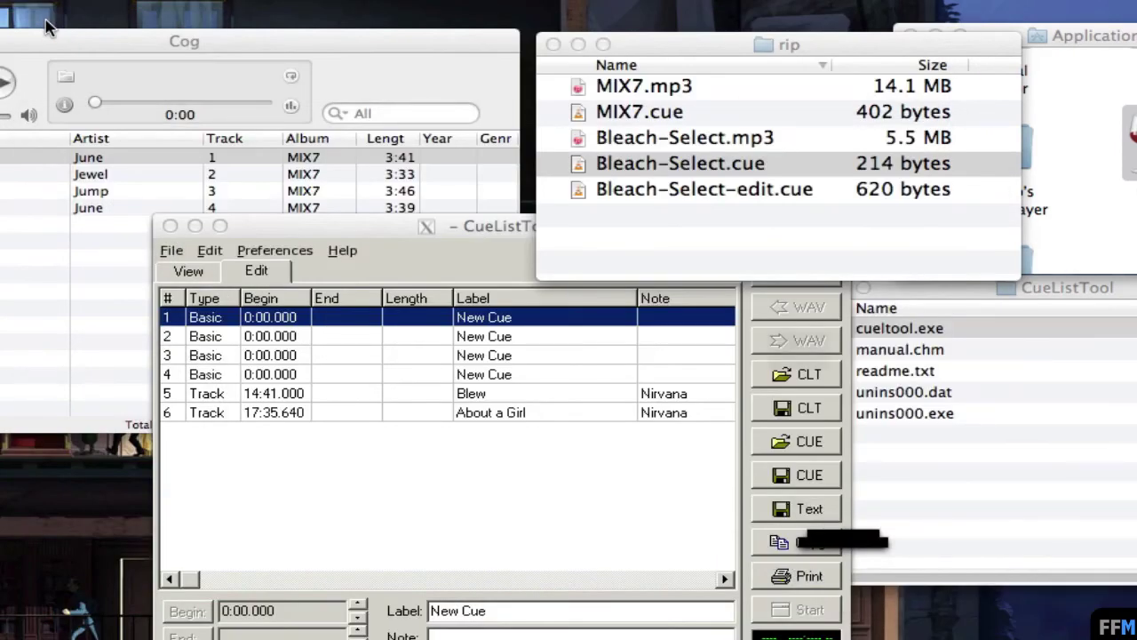
# Step: Open MIX7.cue from the rip folder in TextEdit
pyautogui.click(796, 374)
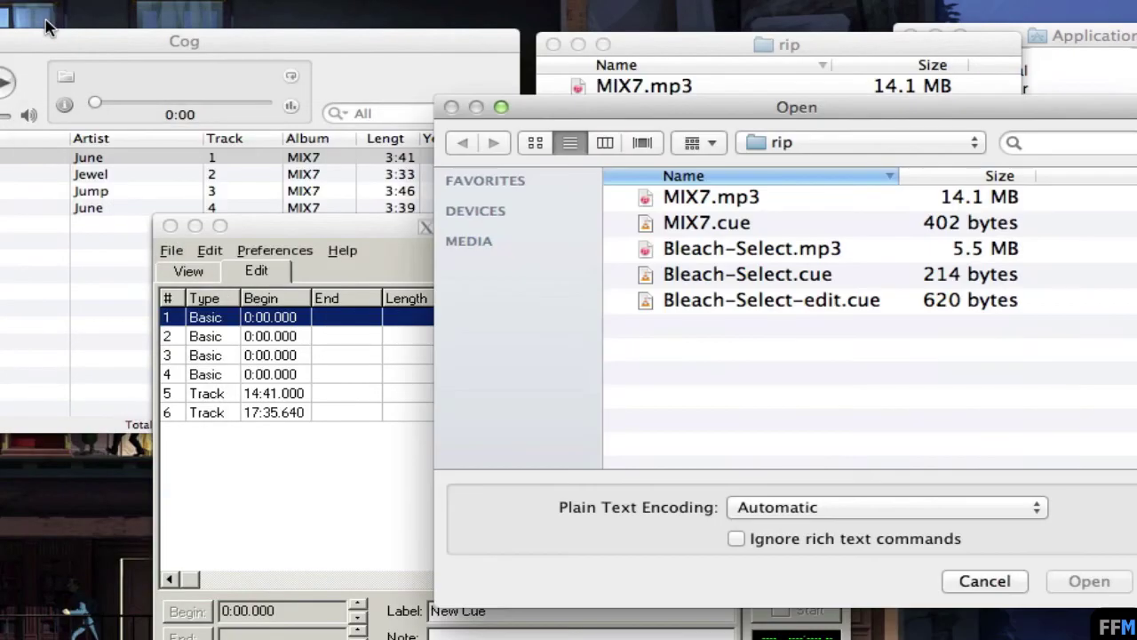
pyautogui.click(825, 227)
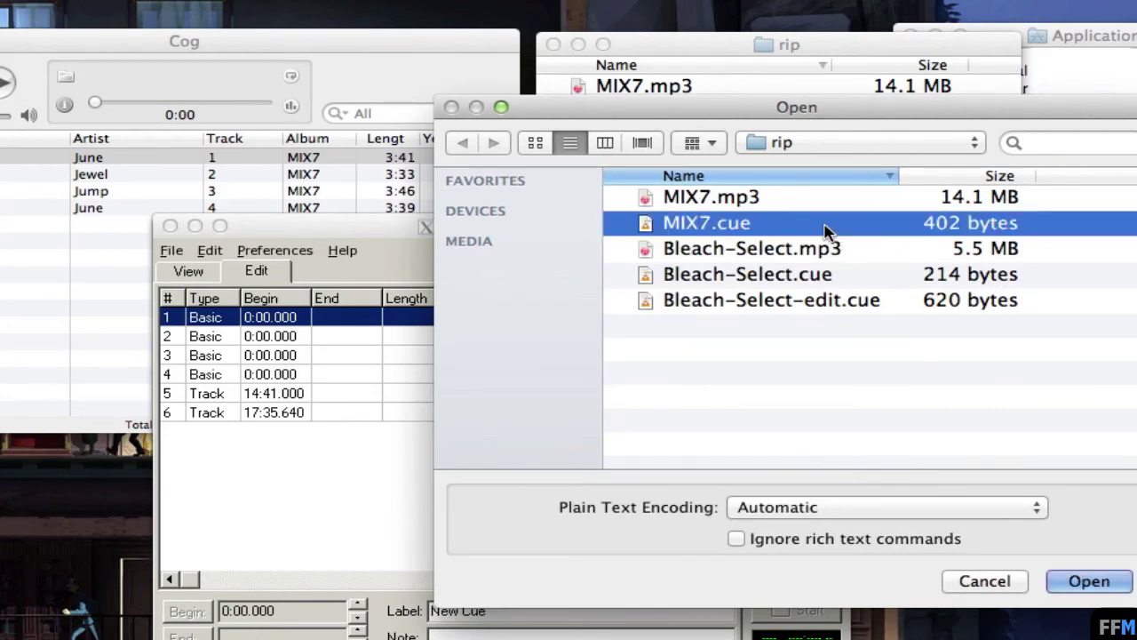
pyautogui.click(1078, 580)
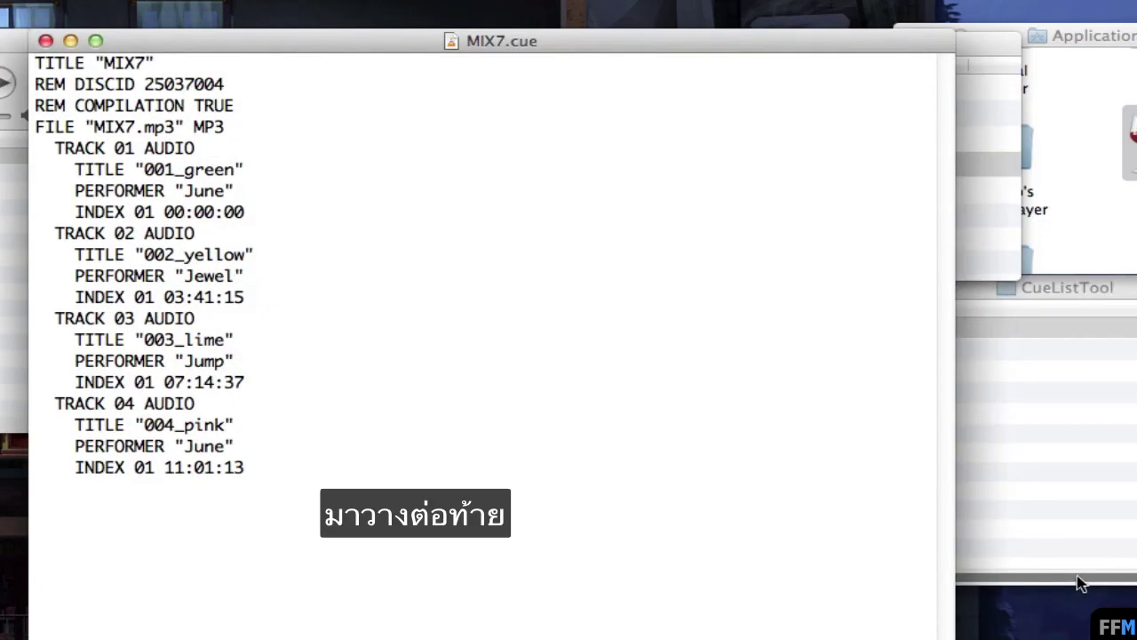
# Step: Paste the copied entries on a new line after TRACK 04 and indent the TRACK 05 line to match the other tracks
pyautogui.press('Return')
pyautogui.rightClick(40, 490)
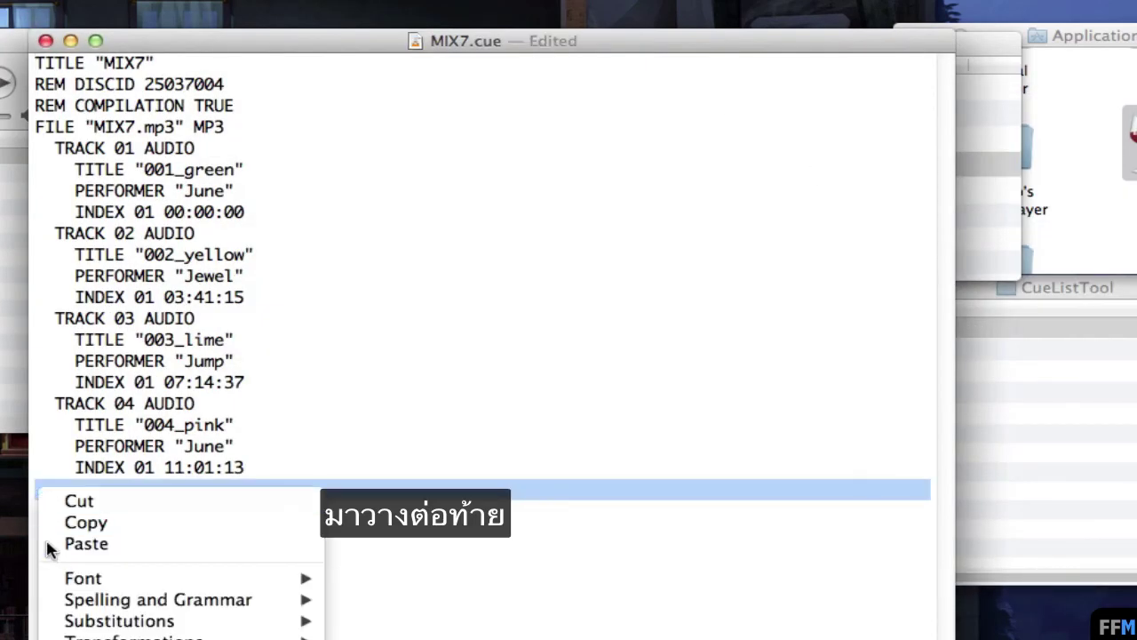
pyautogui.click(85, 544)
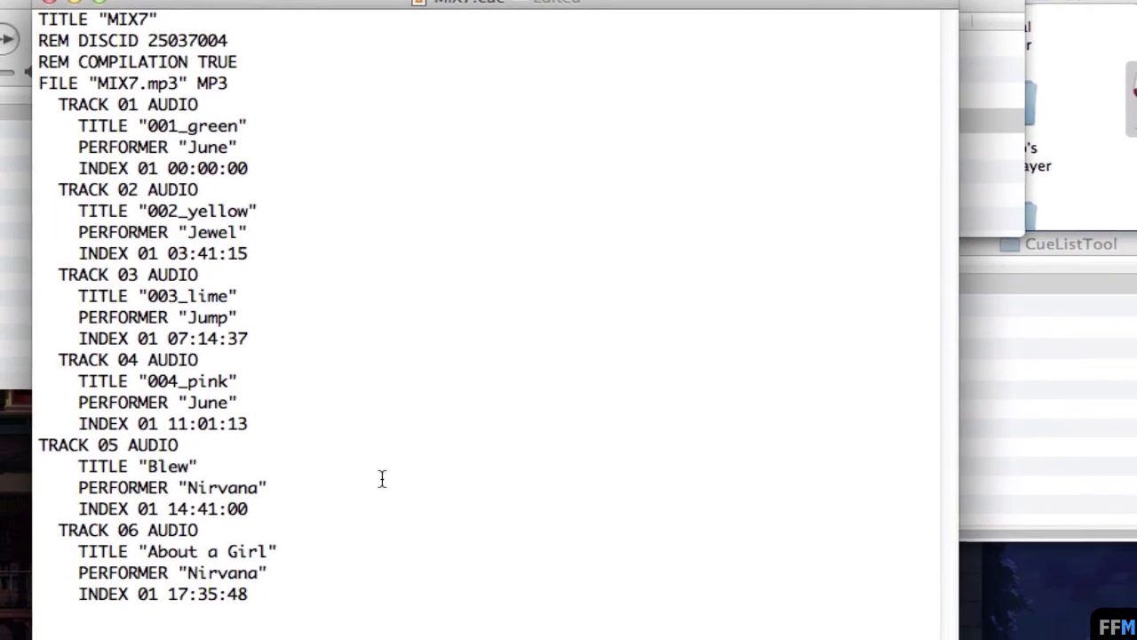
pyautogui.click(39, 444)
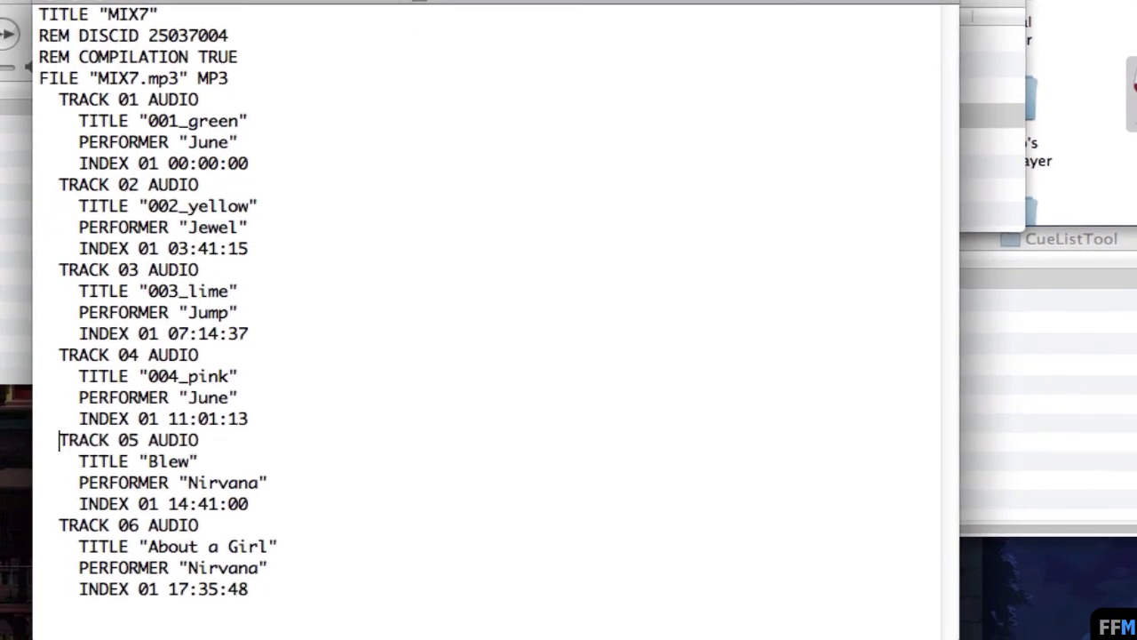